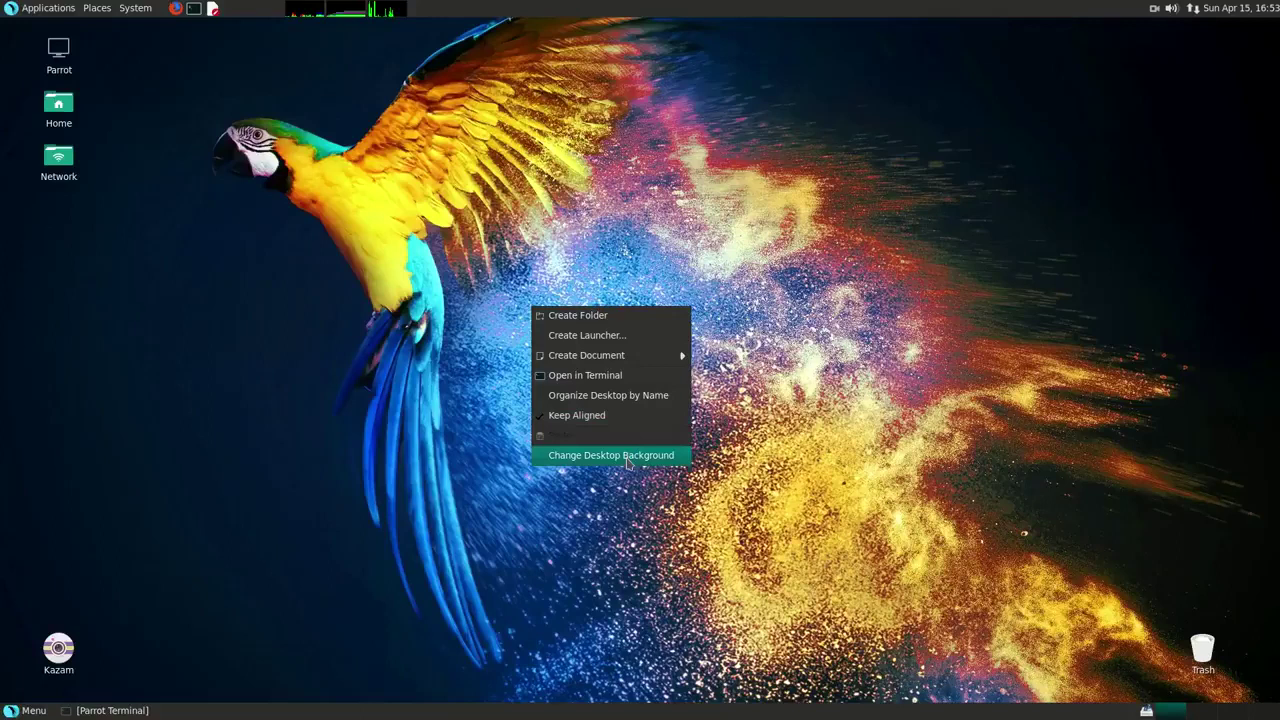
Set the desktop background to the dark space wallpaper with the purple glow from the wallpaper collection
{"action": "left_click_drag", "start_coordinate": [394, 130], "coordinate": [656, 140]}
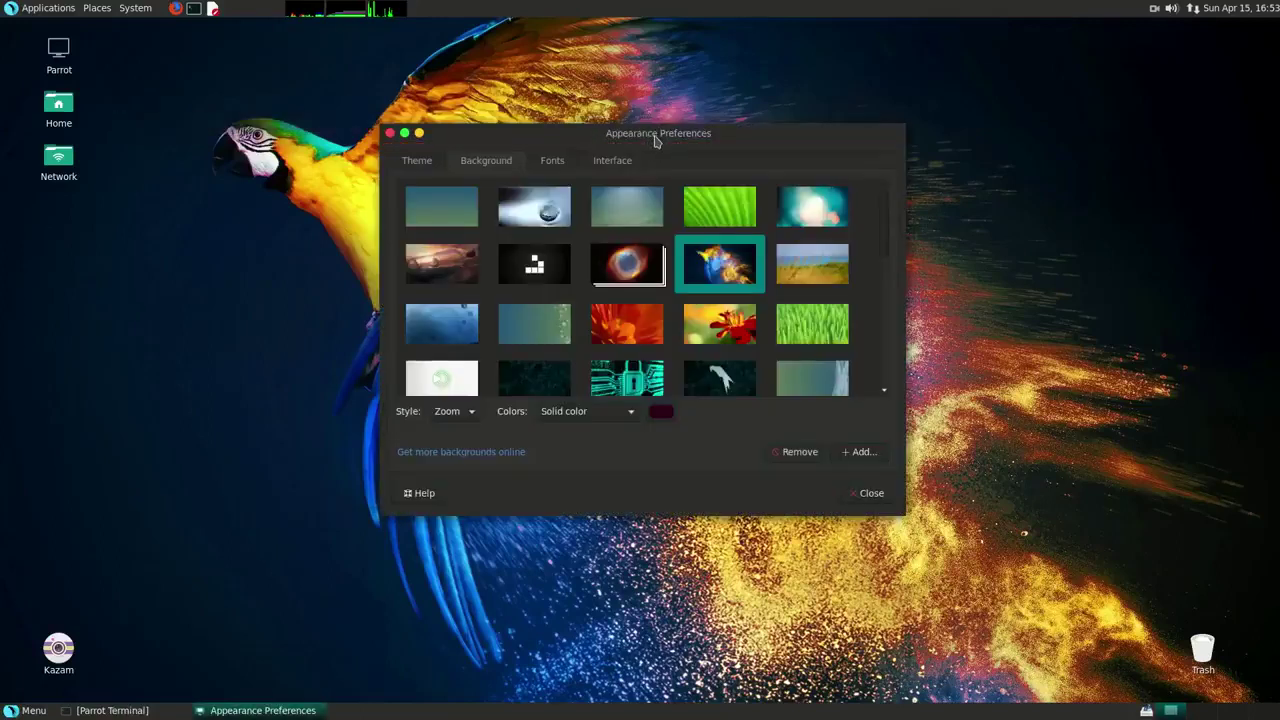
{"action": "scroll", "coordinate": [888, 240], "scroll_direction": "down", "scroll_amount": 2}
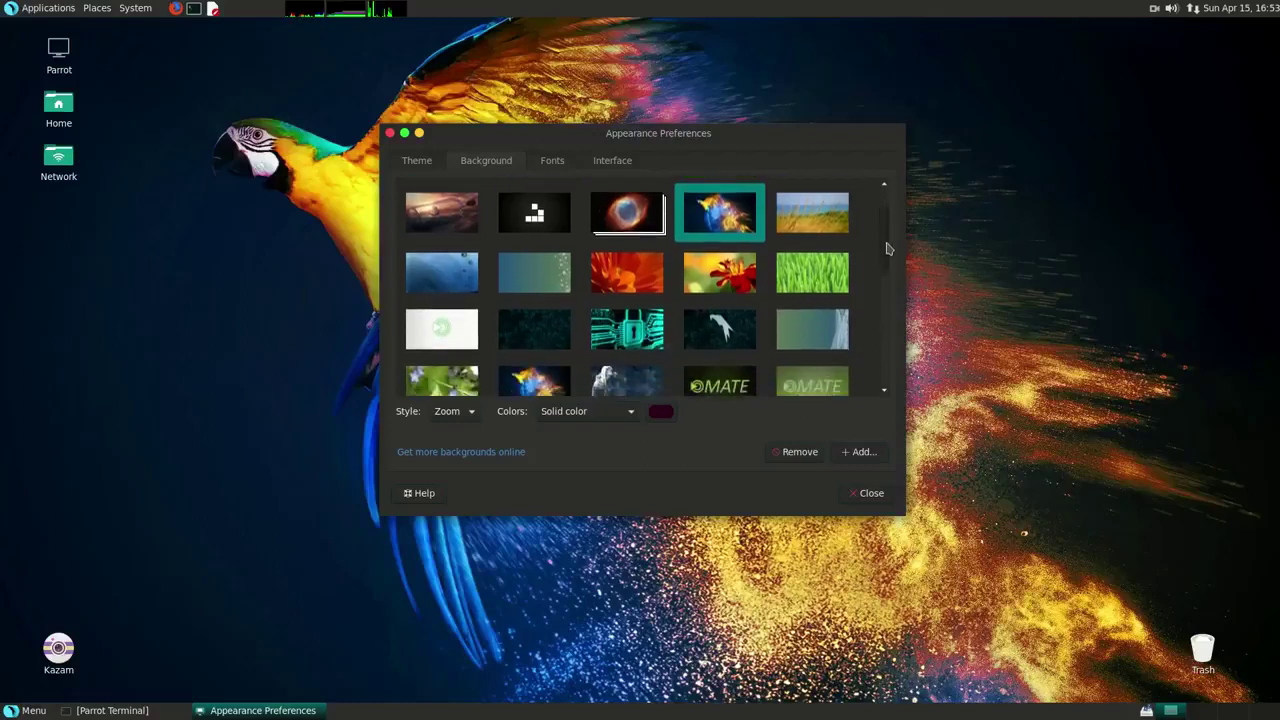
{"action": "scroll", "coordinate": [887, 258], "scroll_direction": "down", "scroll_amount": 3}
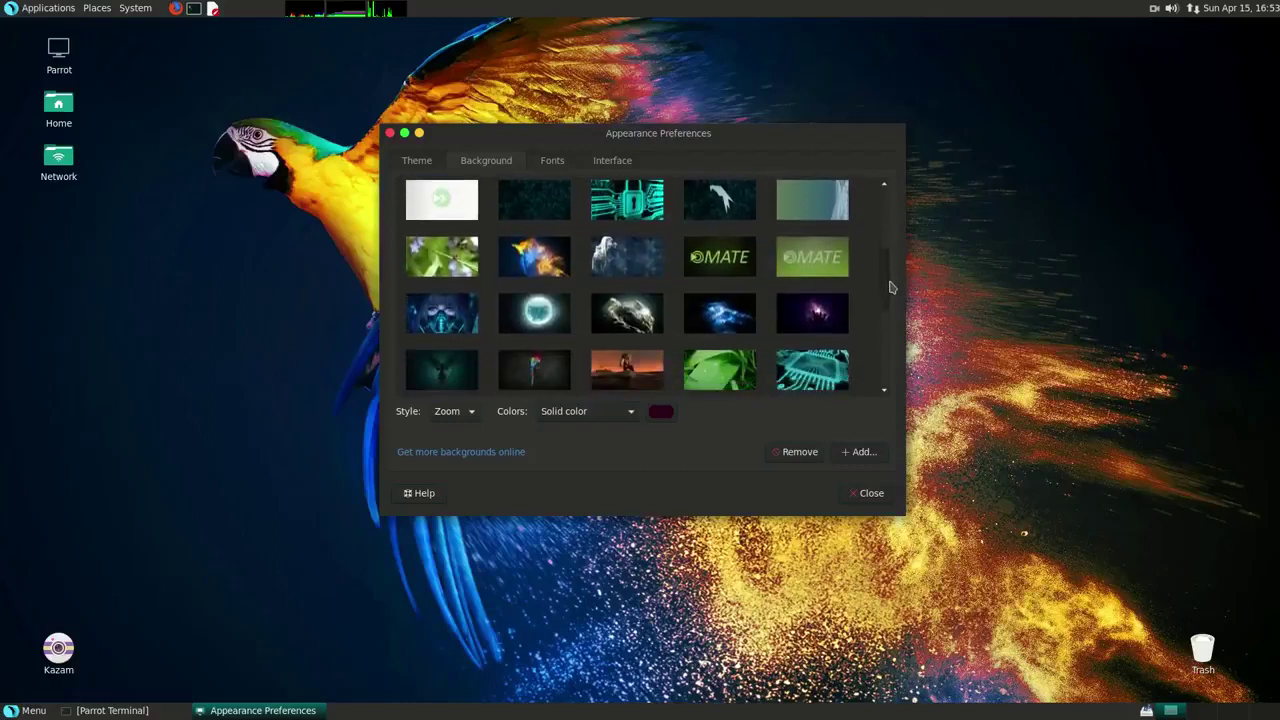
{"action": "scroll", "coordinate": [889, 295], "scroll_direction": "down", "scroll_amount": 2}
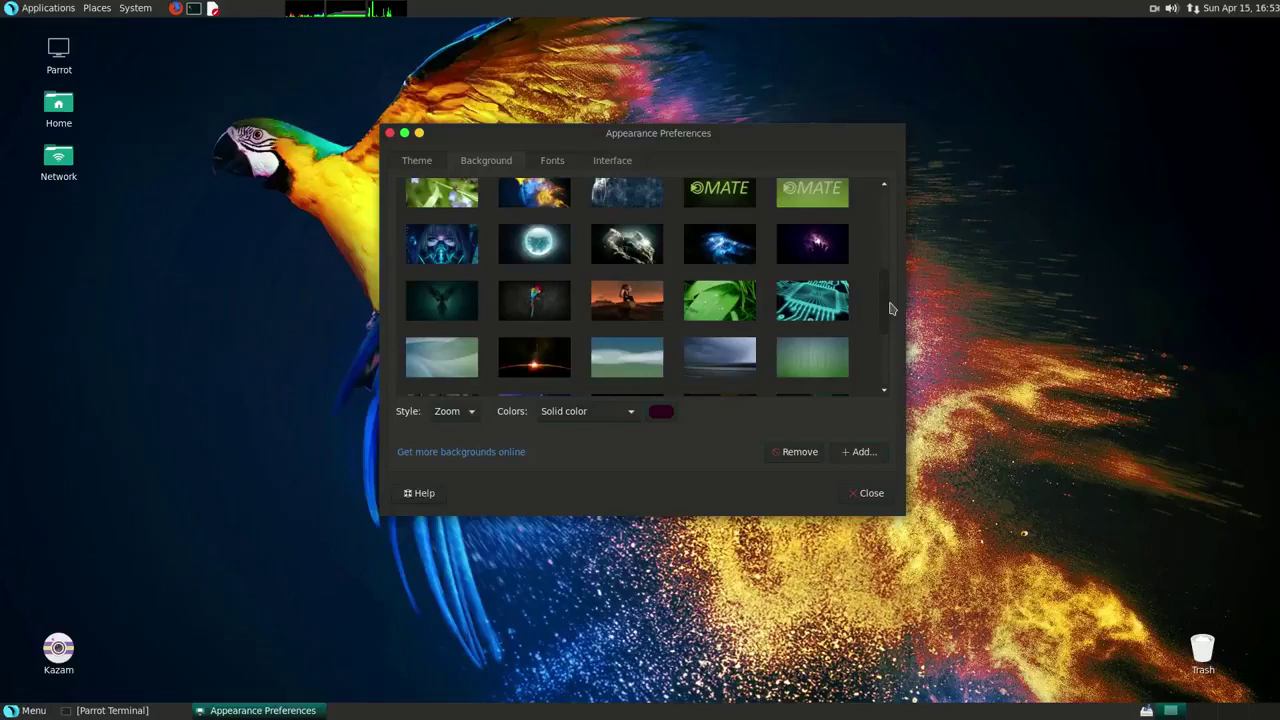
{"action": "left_click", "coordinate": [829, 252]}
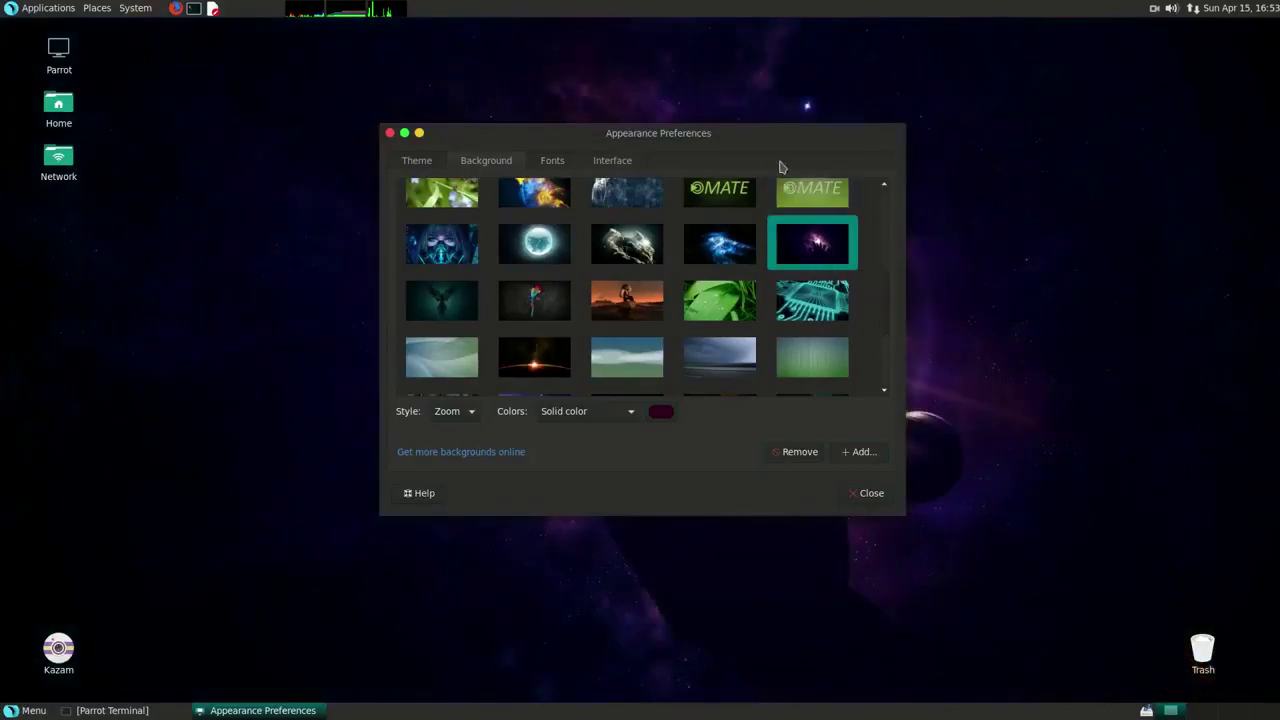
{"action": "left_click_drag", "start_coordinate": [635, 134], "coordinate": [671, 114]}
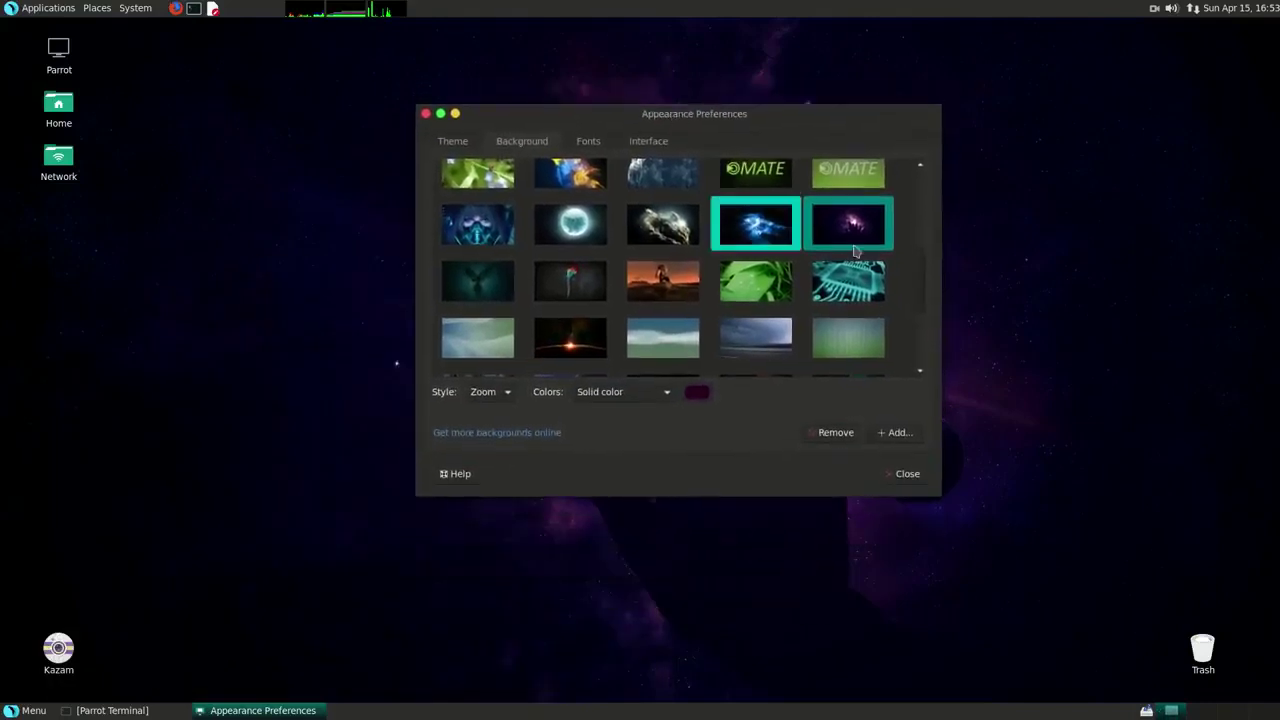
Examine the rest of the wallpaper collection and the font and interface settings
{"action": "left_click_drag", "start_coordinate": [922, 278], "coordinate": [923, 333]}
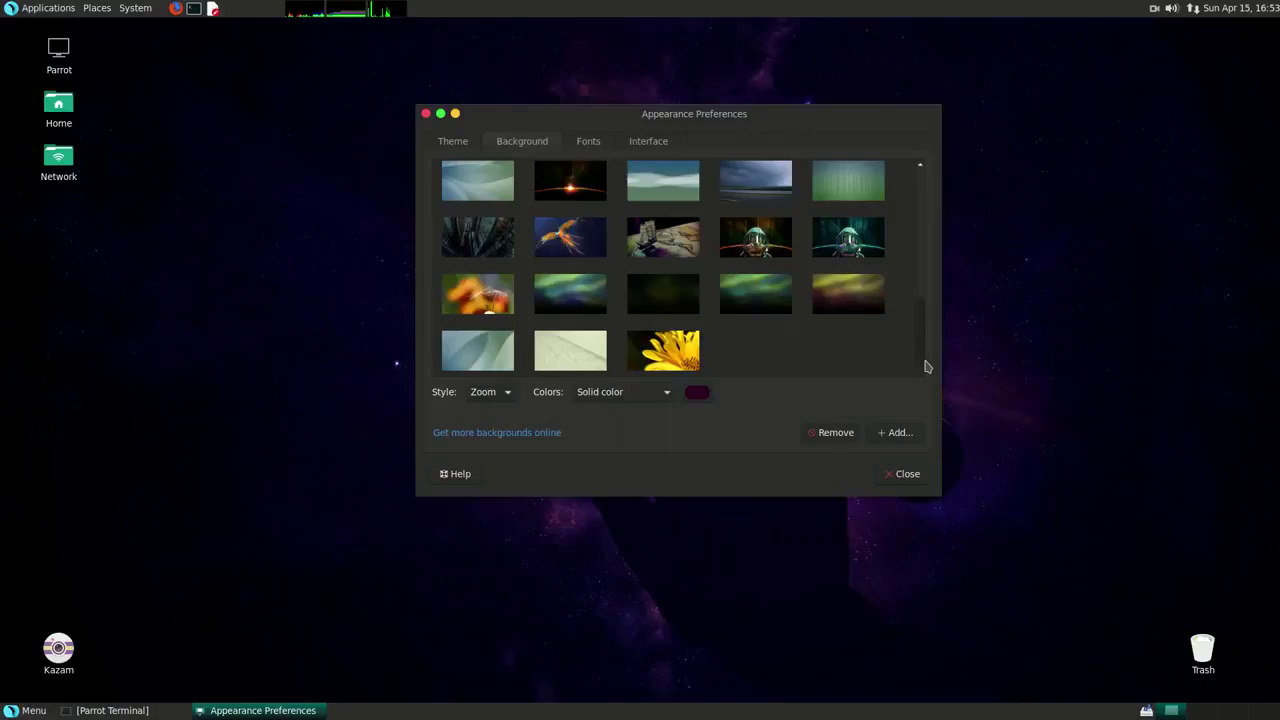
{"action": "left_click_drag", "start_coordinate": [926, 367], "coordinate": [899, 198]}
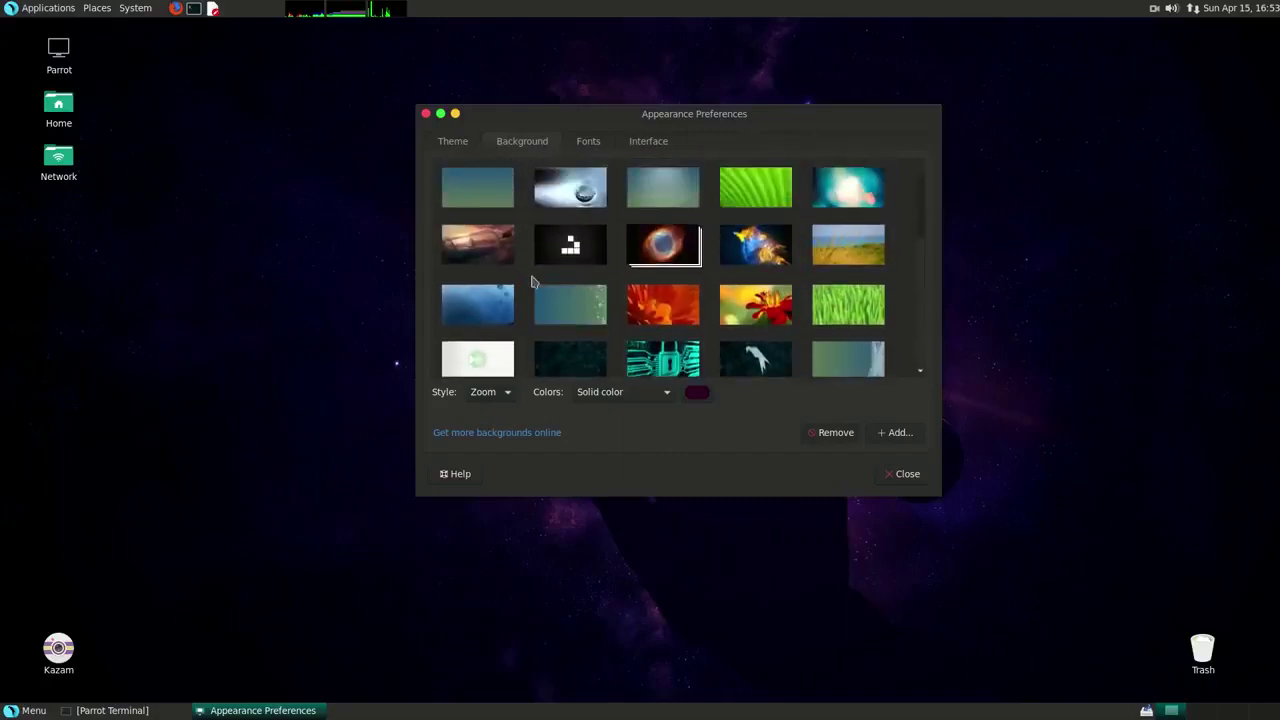
{"action": "left_click", "coordinate": [589, 142]}
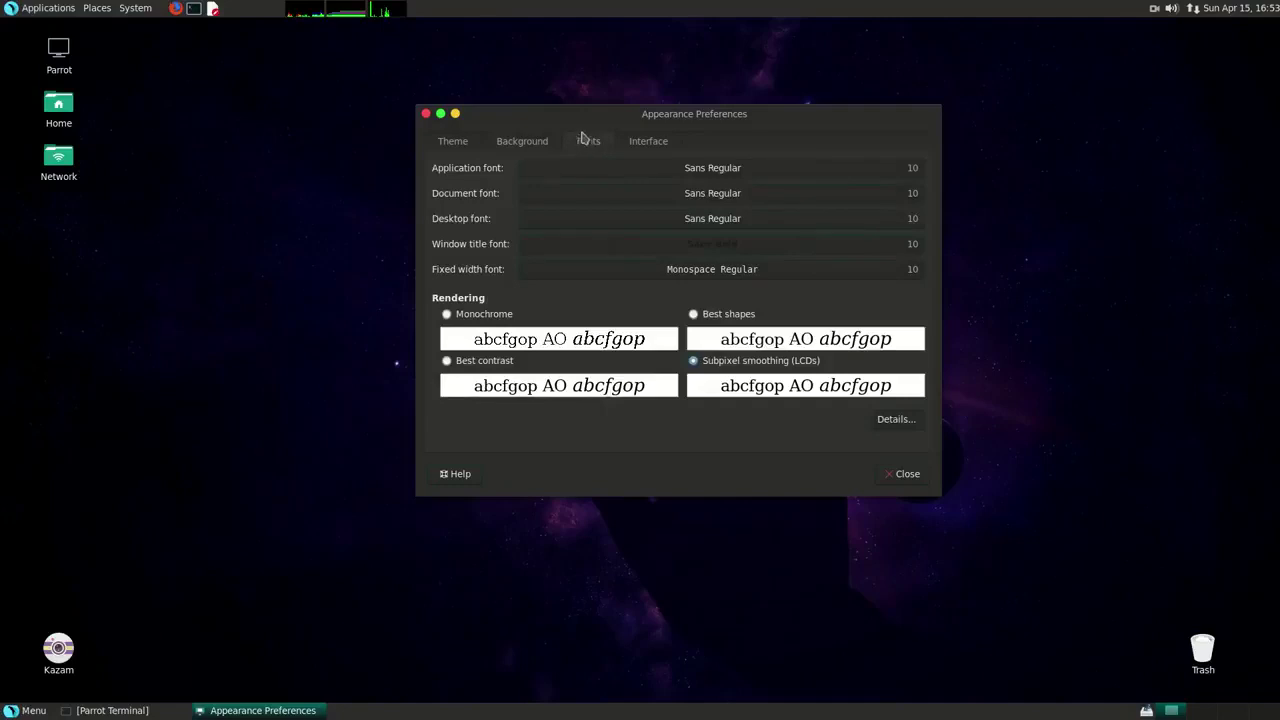
{"action": "left_click", "coordinate": [649, 146]}
Look over the available desktop themes and apply the ARK-Light theme
{"action": "left_click", "coordinate": [463, 145]}
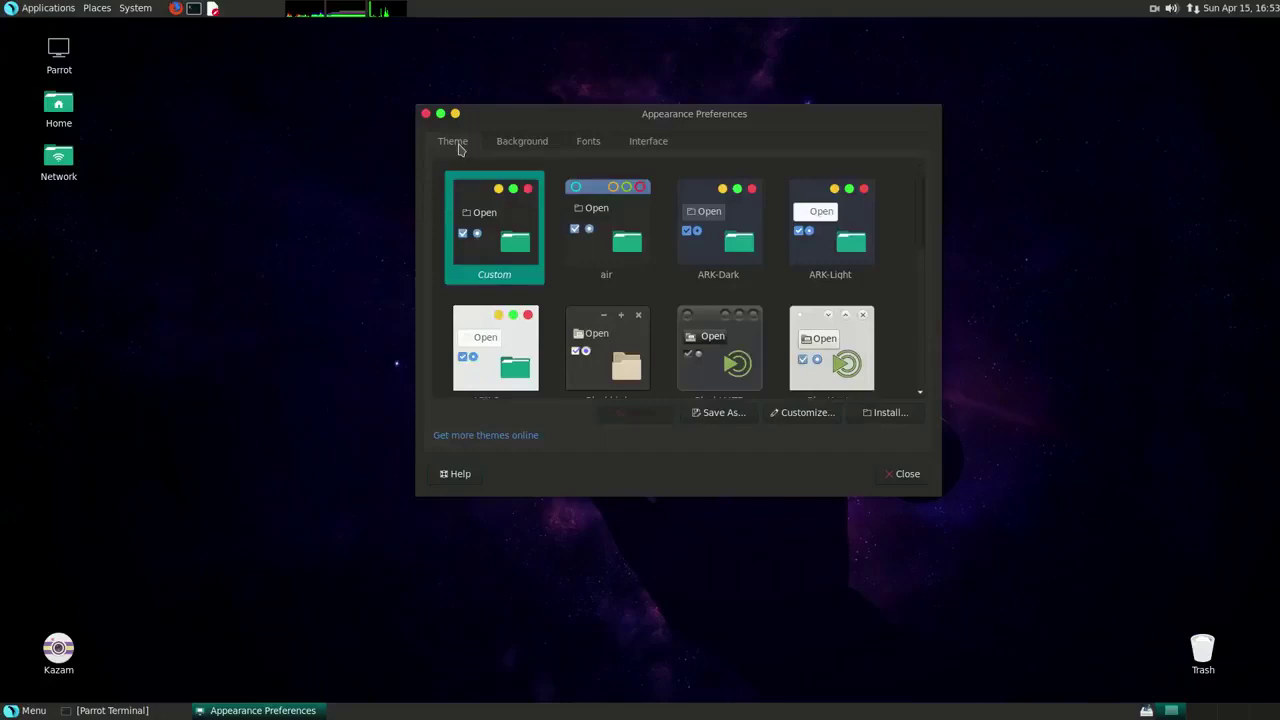
{"action": "mouse_move", "coordinate": [924, 201]}
{"action": "left_mouse_down"}
{"action": "mouse_move", "coordinate": [923, 367]}
{"action": "mouse_move", "coordinate": [940, 190]}
{"action": "left_mouse_up"}
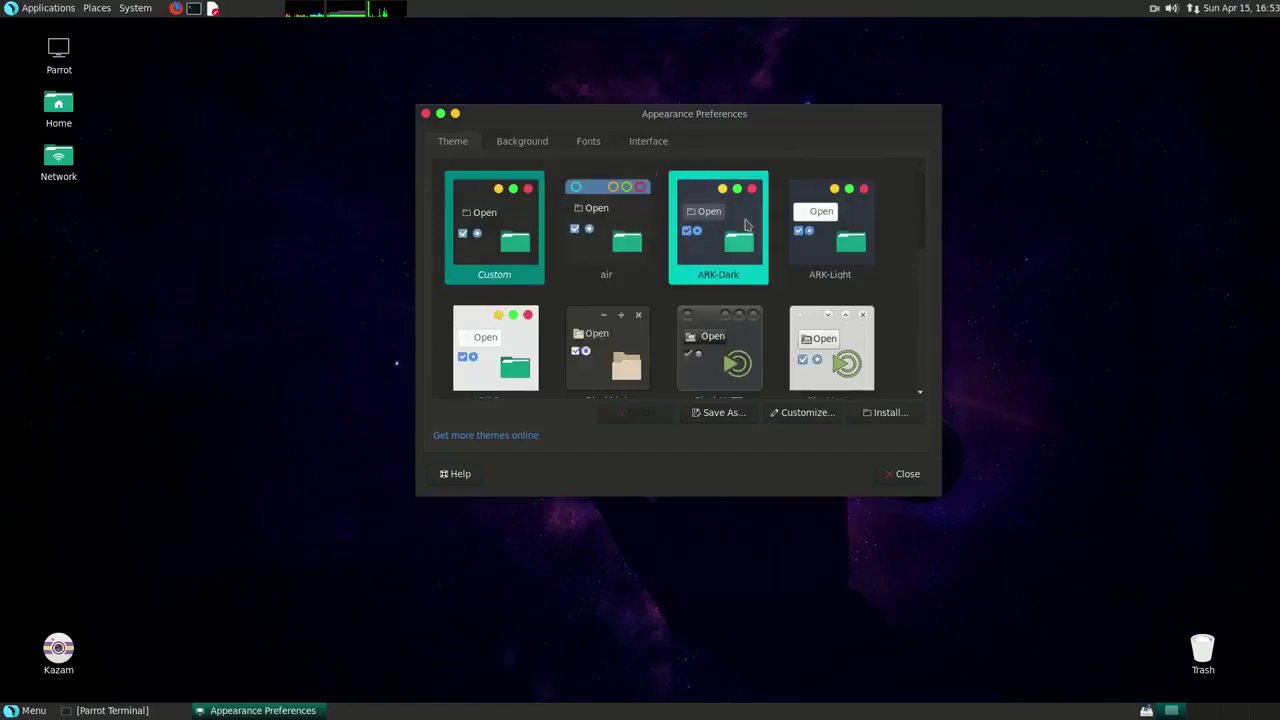
{"action": "scroll", "coordinate": [922, 225], "scroll_direction": "down", "scroll_amount": 1}
{"action": "scroll", "coordinate": [920, 228], "scroll_direction": "up", "scroll_amount": 1}
{"action": "left_click", "coordinate": [836, 222]}
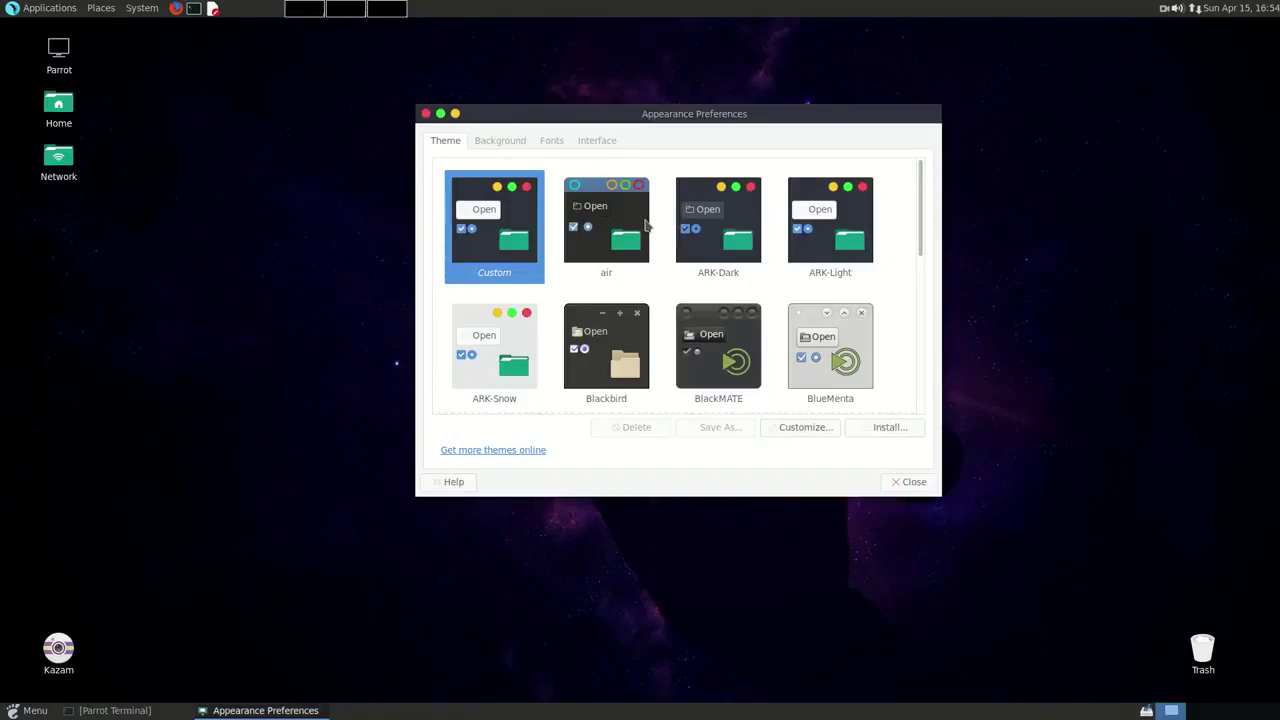
Switch to Firefox and search the web for "sdfsdf"
{"action": "left_click", "coordinate": [175, 8]}
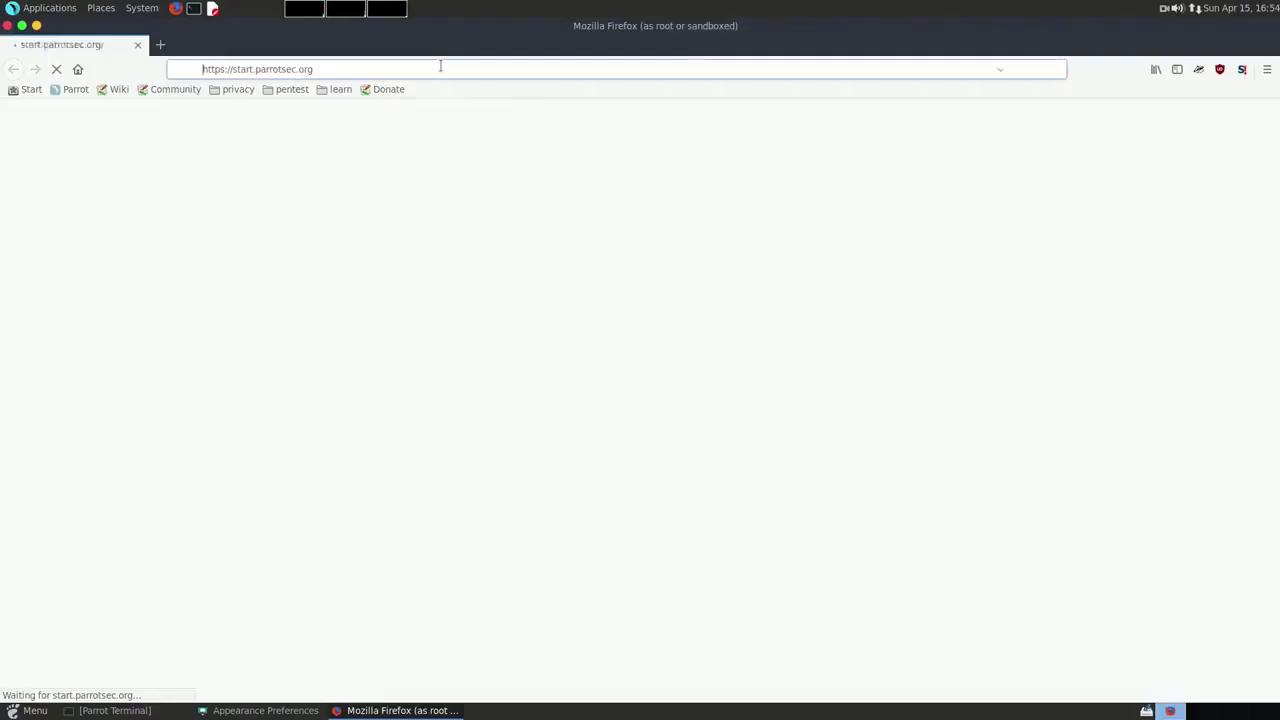
{"action": "type", "text": "xdfvfv"}
{"action": "left_click", "coordinate": [600, 245]}
{"action": "type", "text": "sdfsdf"}
{"action": "key", "text": "Return"}
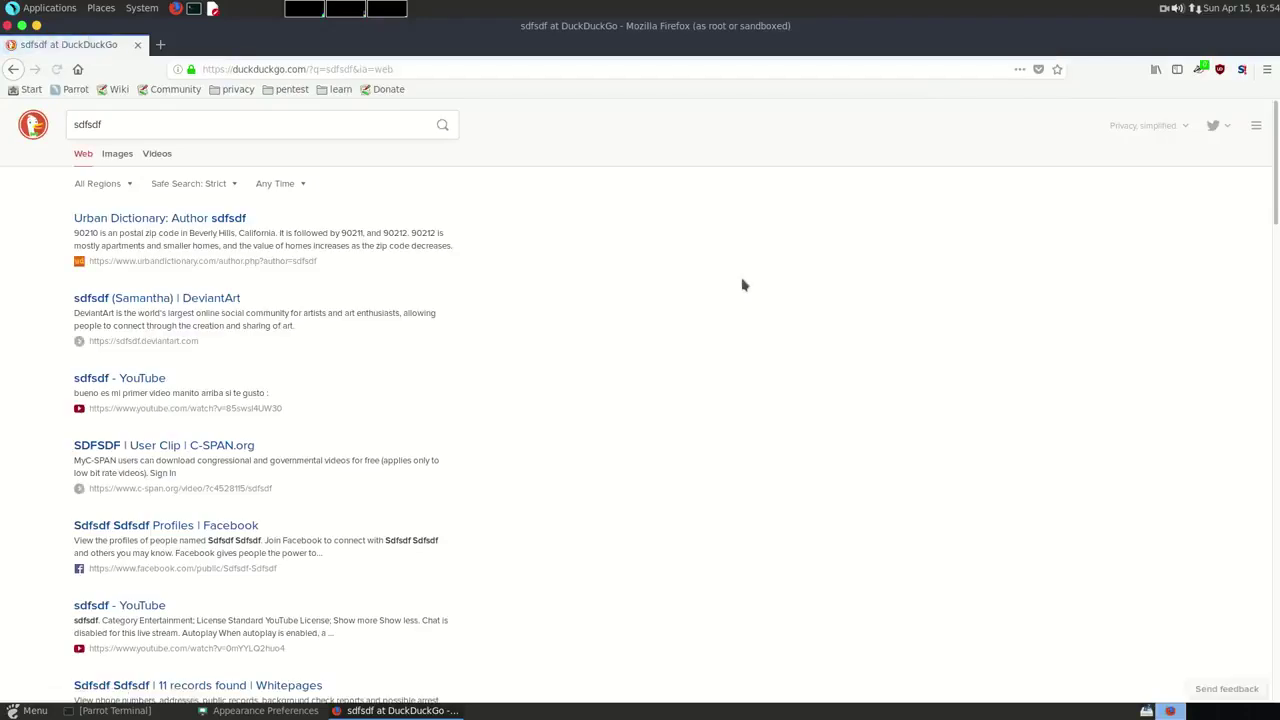
Search DuckDuckGo for "you" and open the YouTube result
{"action": "left_click", "coordinate": [146, 140]}
{"action": "type", "text": "you"}
{"action": "key", "text": "Return"}
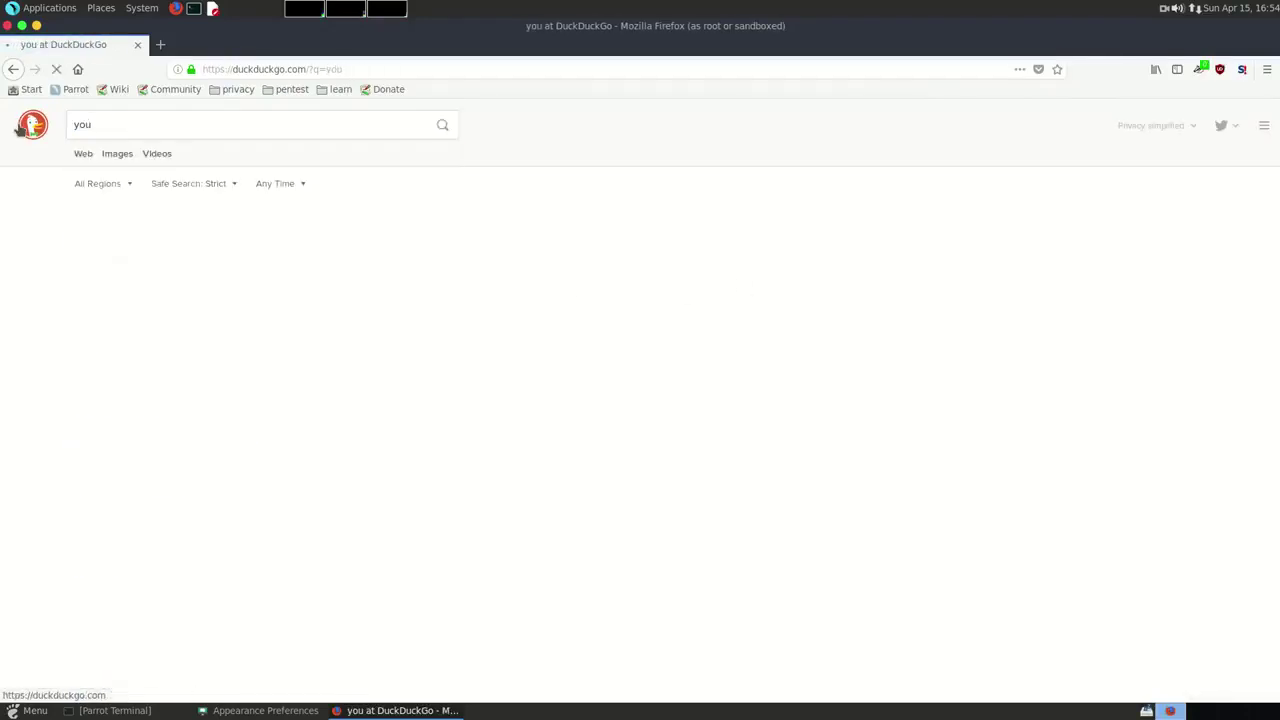
{"action": "left_click", "coordinate": [111, 221]}
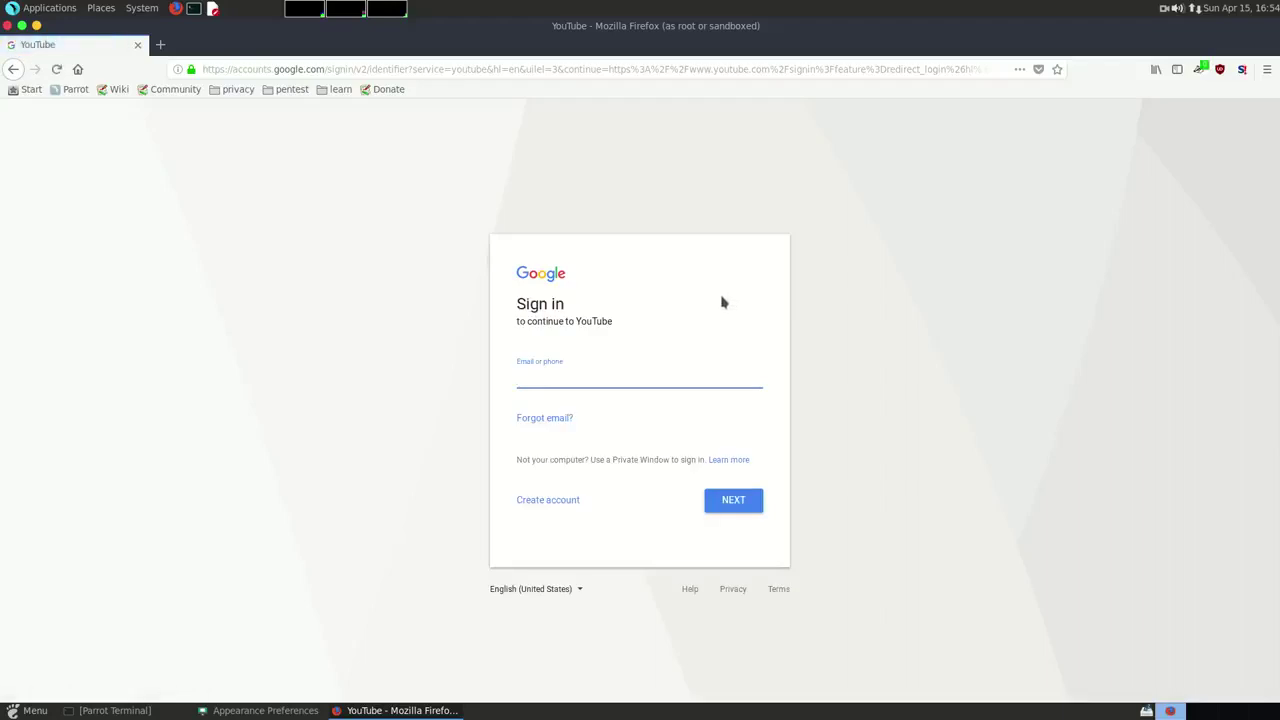
Search the web for "youtube" and open the YouTube home page from the results
{"action": "left_click", "coordinate": [288, 69]}
{"action": "key", "text": "ctrl+a"}
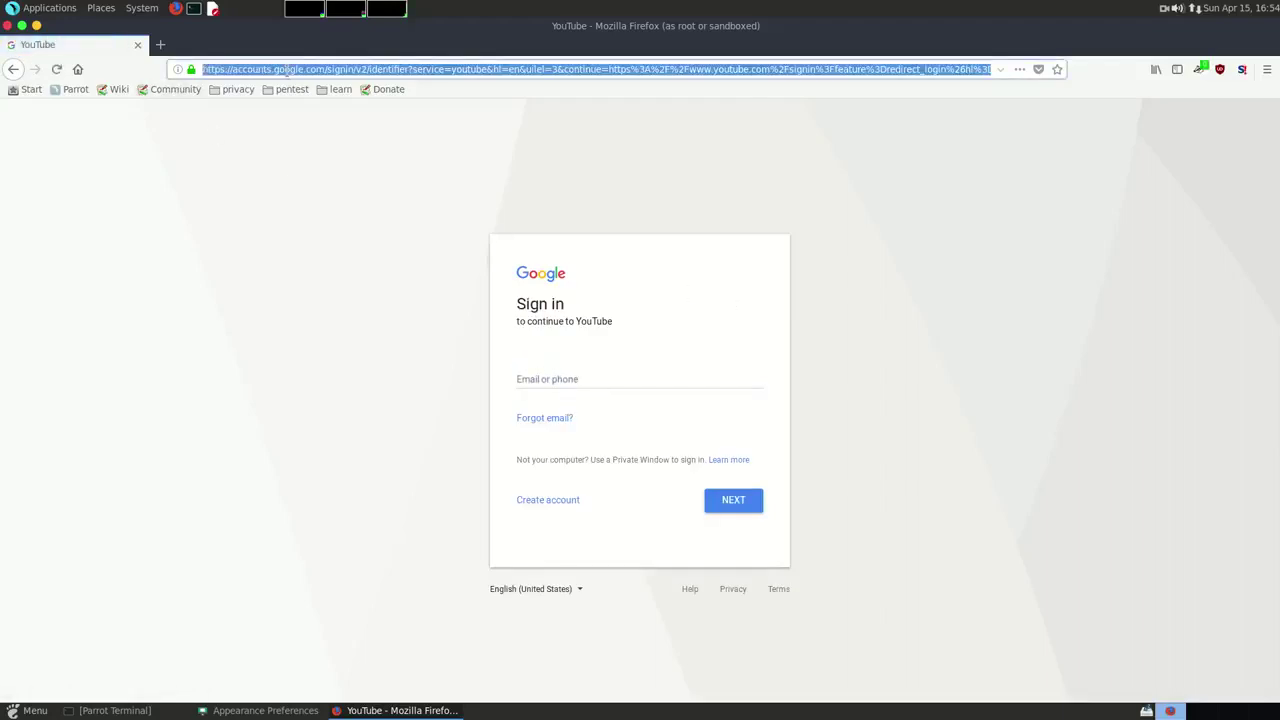
{"action": "type", "text": "youtube"}
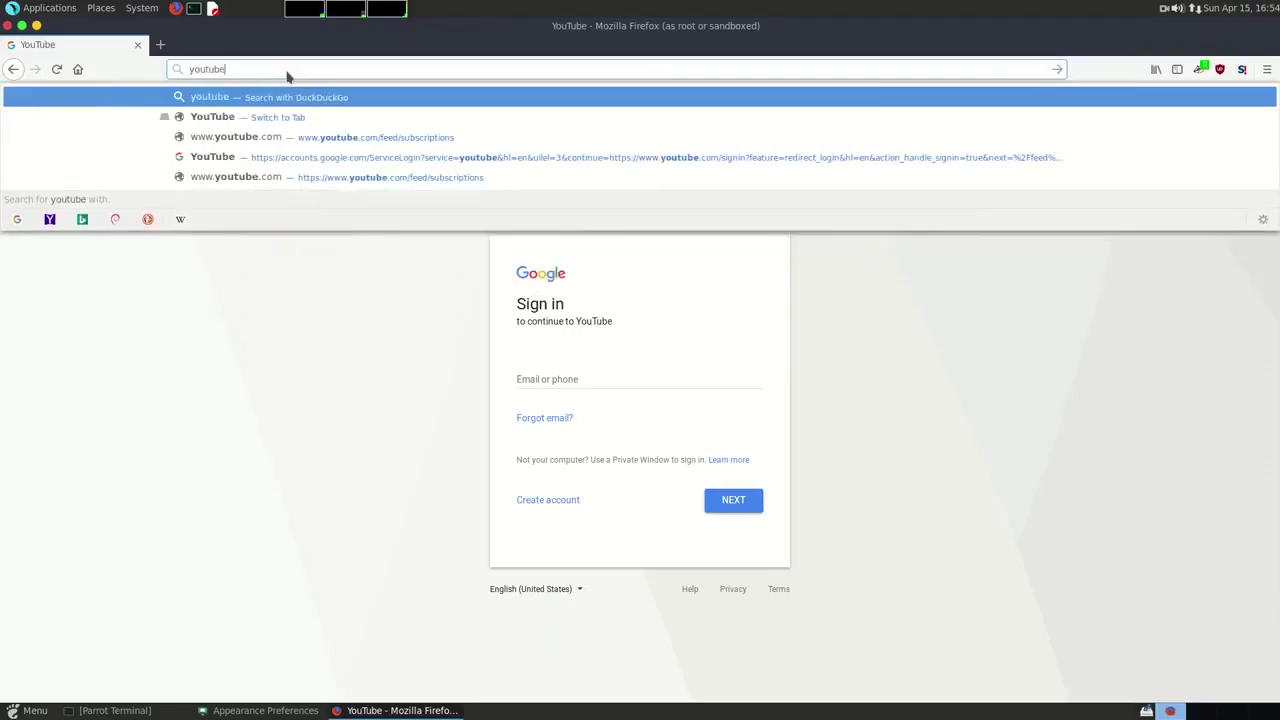
{"action": "key", "text": "Return"}
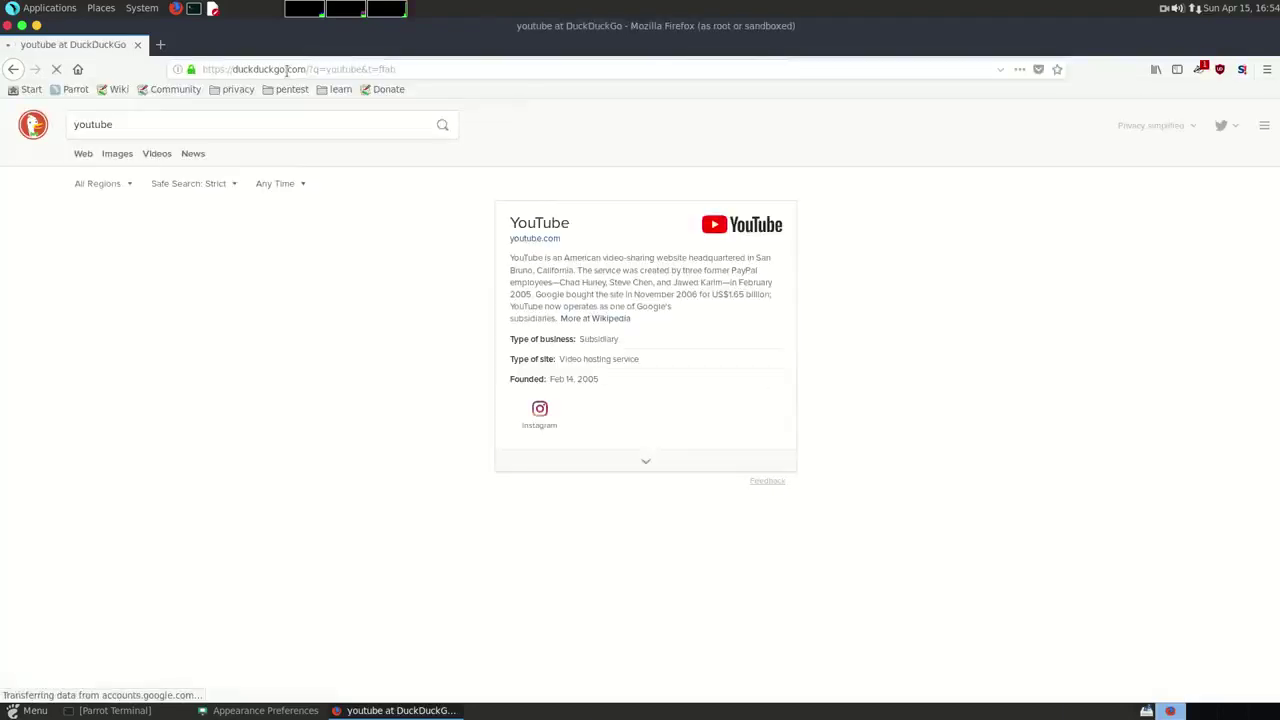
{"action": "left_click", "coordinate": [100, 219]}
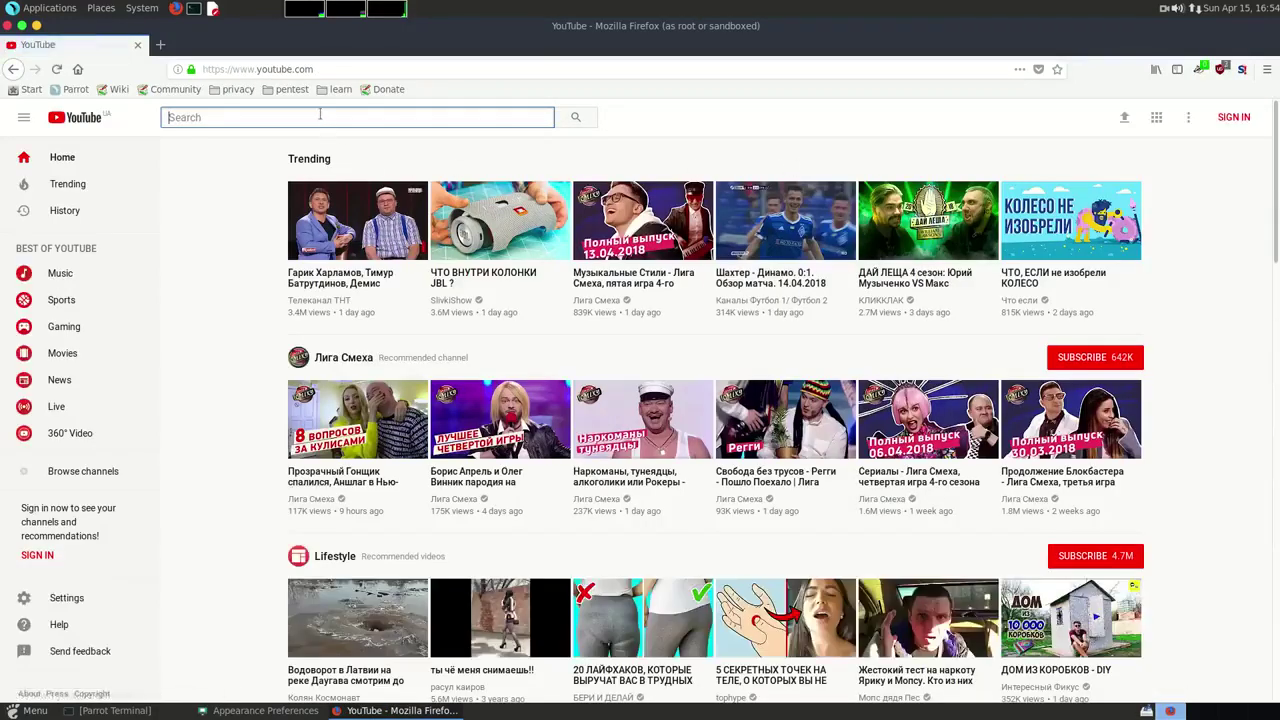
Enter "fgnfgn" in YouTube's search field and dismiss the suggestions
{"action": "left_click", "coordinate": [318, 114]}
{"action": "type", "text": "fgnfgn"}
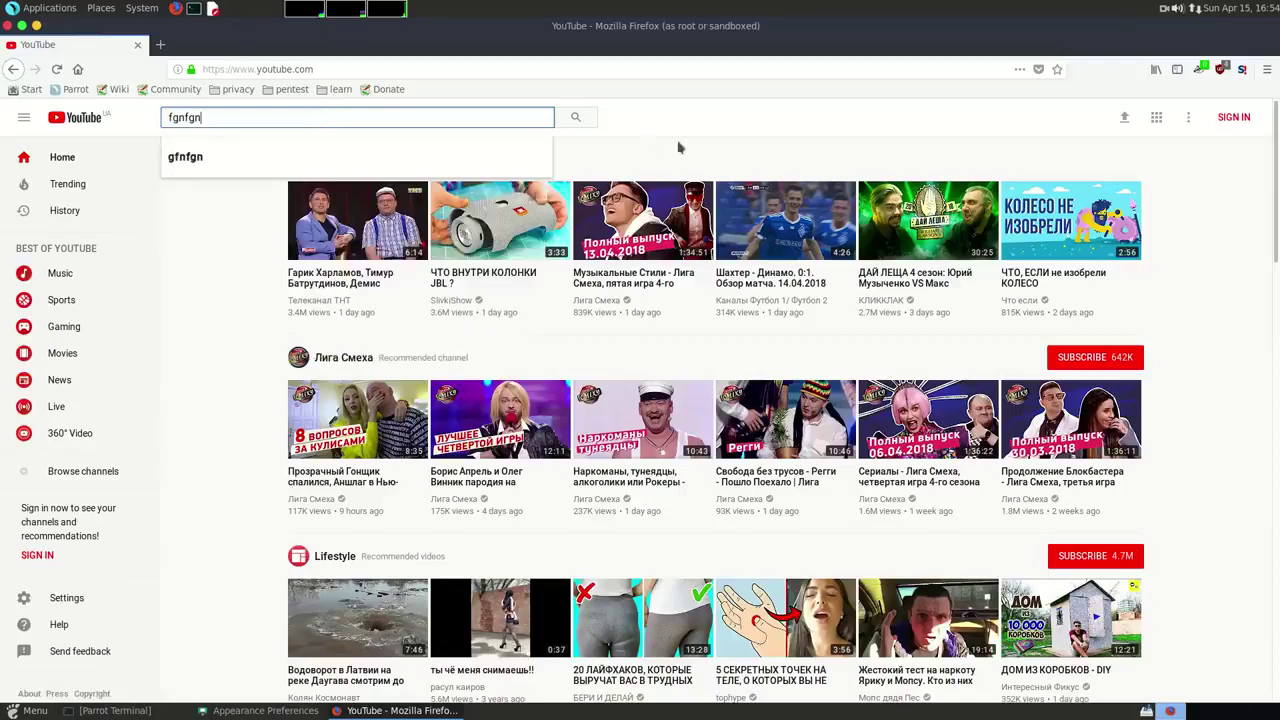
{"action": "left_click", "coordinate": [737, 127]}
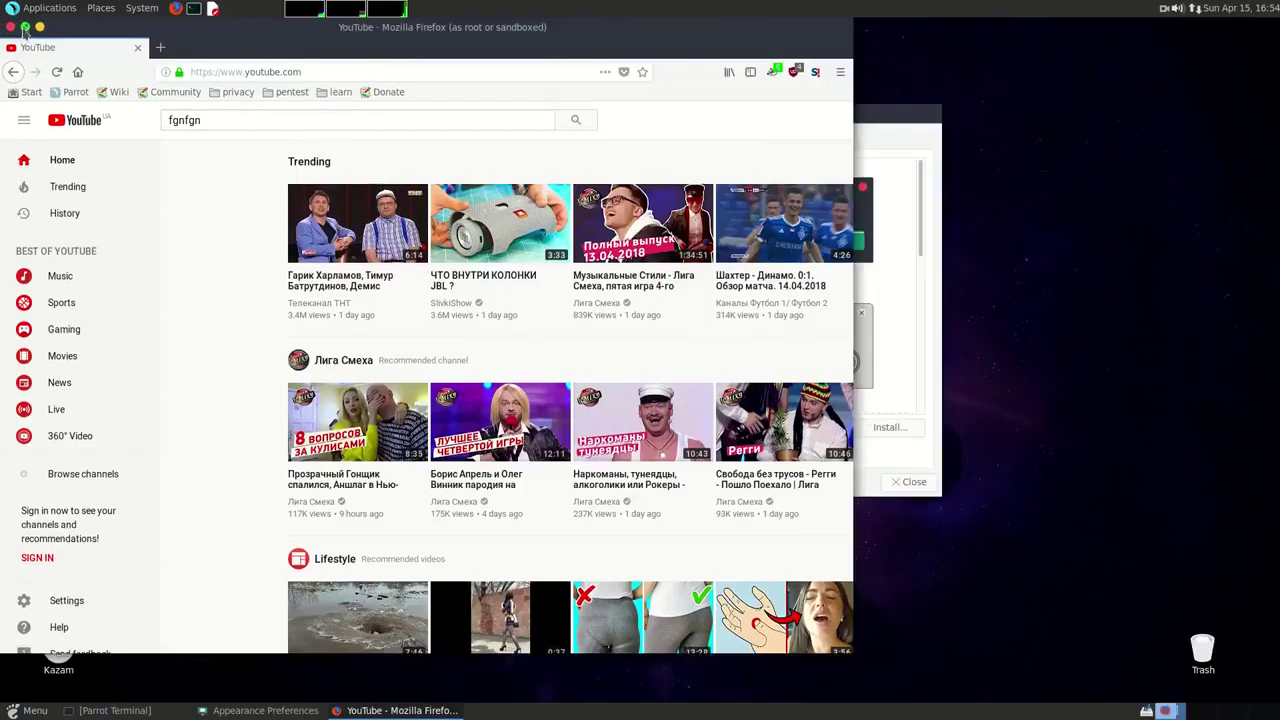
Place Appearance Preferences beside the reduced Firefox window and try the air, ARK-Dark and ARK-Light themes
{"action": "left_click", "coordinate": [35, 25]}
{"action": "left_click", "coordinate": [889, 119]}
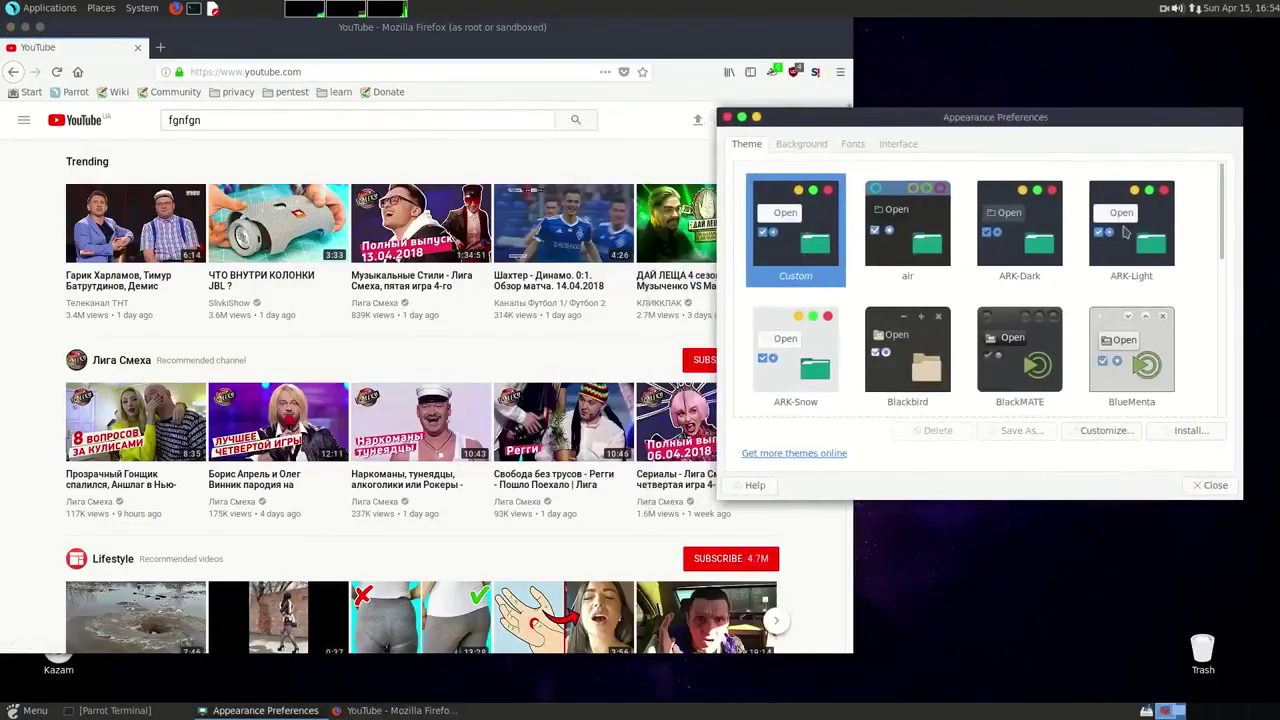
{"action": "left_click", "coordinate": [875, 224]}
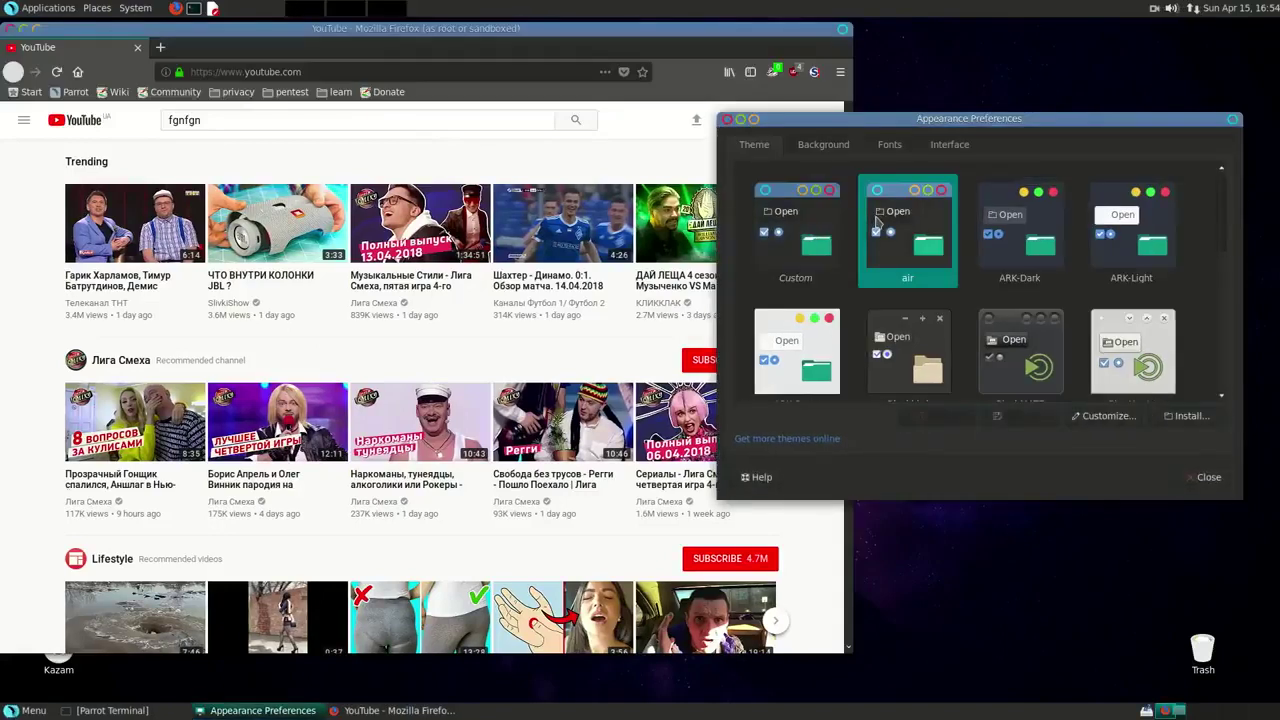
{"action": "left_click", "coordinate": [1020, 228]}
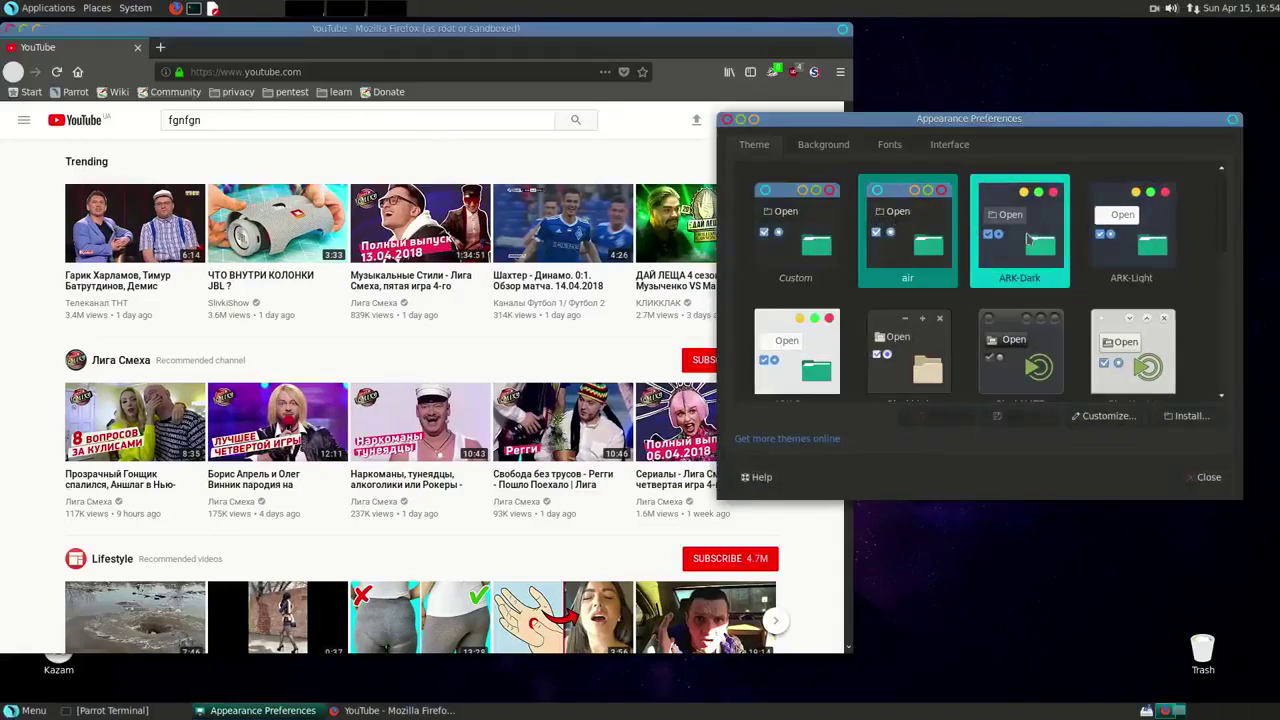
{"action": "left_click", "coordinate": [1127, 240]}
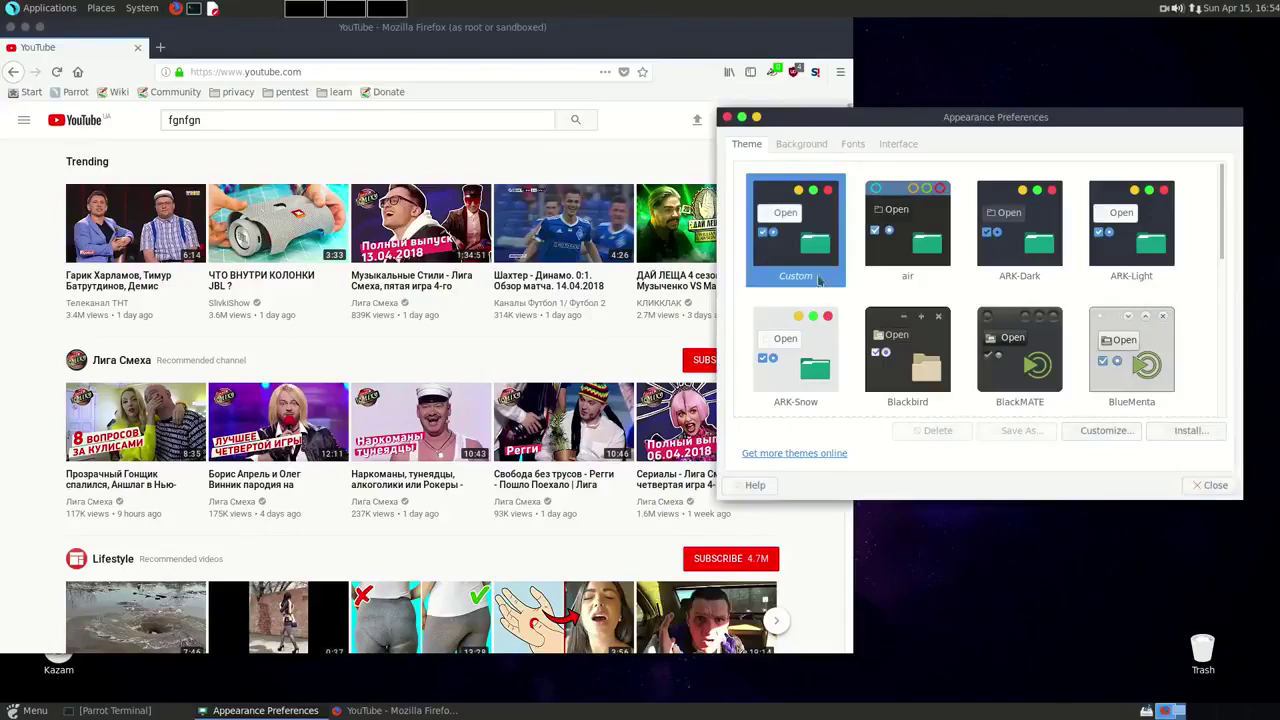
Try the ARK-Snow, Blackbird and BlackMATE themes and browse the remaining themes
{"action": "left_click", "coordinate": [810, 355]}
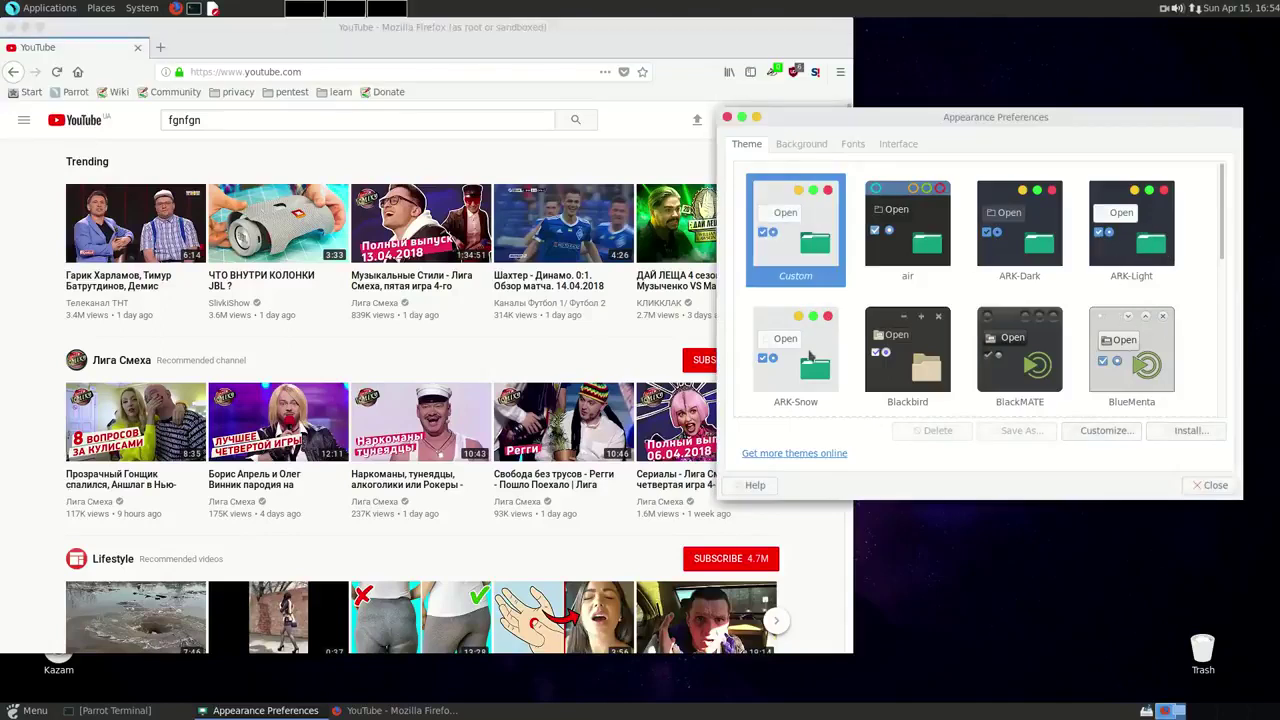
{"action": "left_click", "coordinate": [886, 350]}
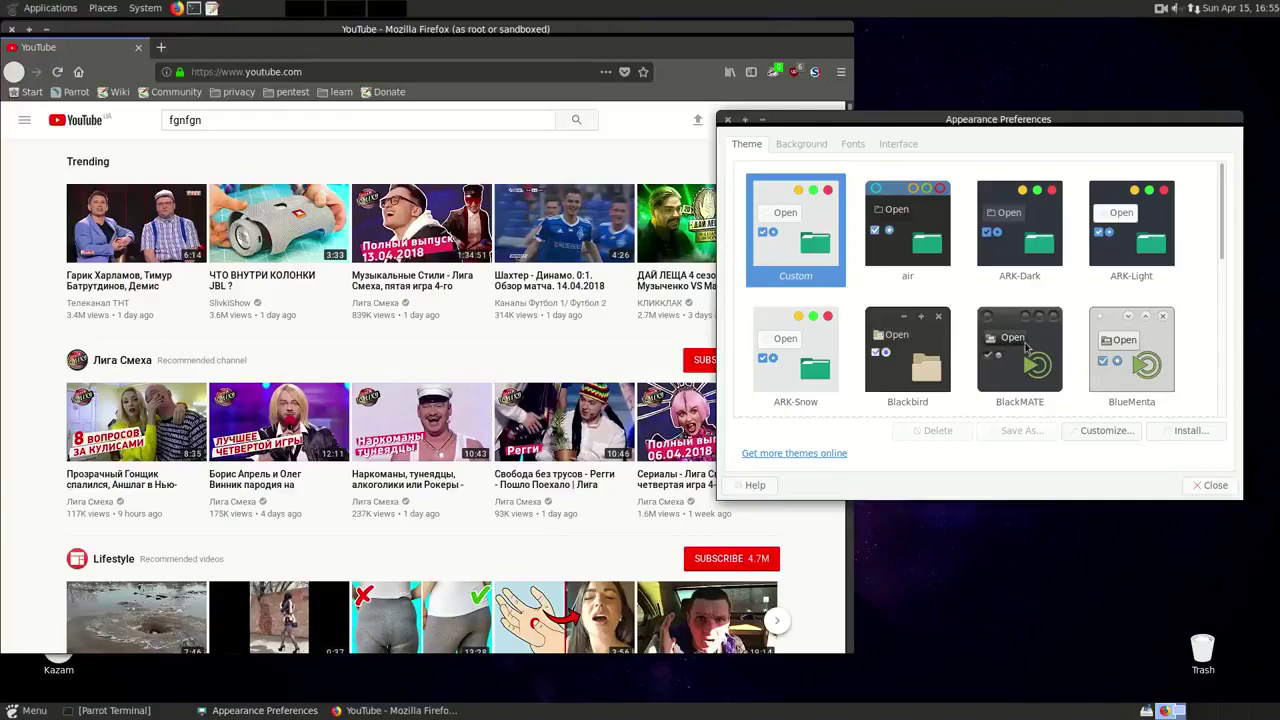
{"action": "left_click", "coordinate": [1022, 345]}
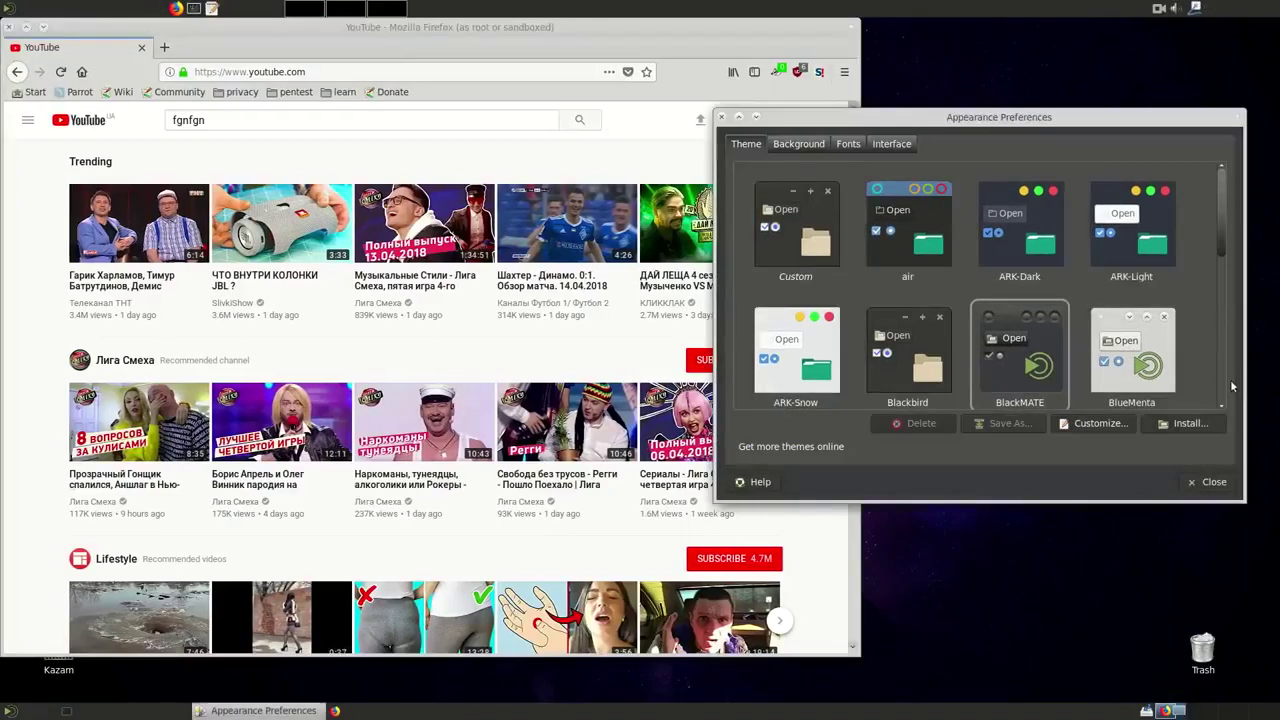
{"action": "scroll", "coordinate": [1233, 386], "scroll_direction": "down", "scroll_amount": 6}
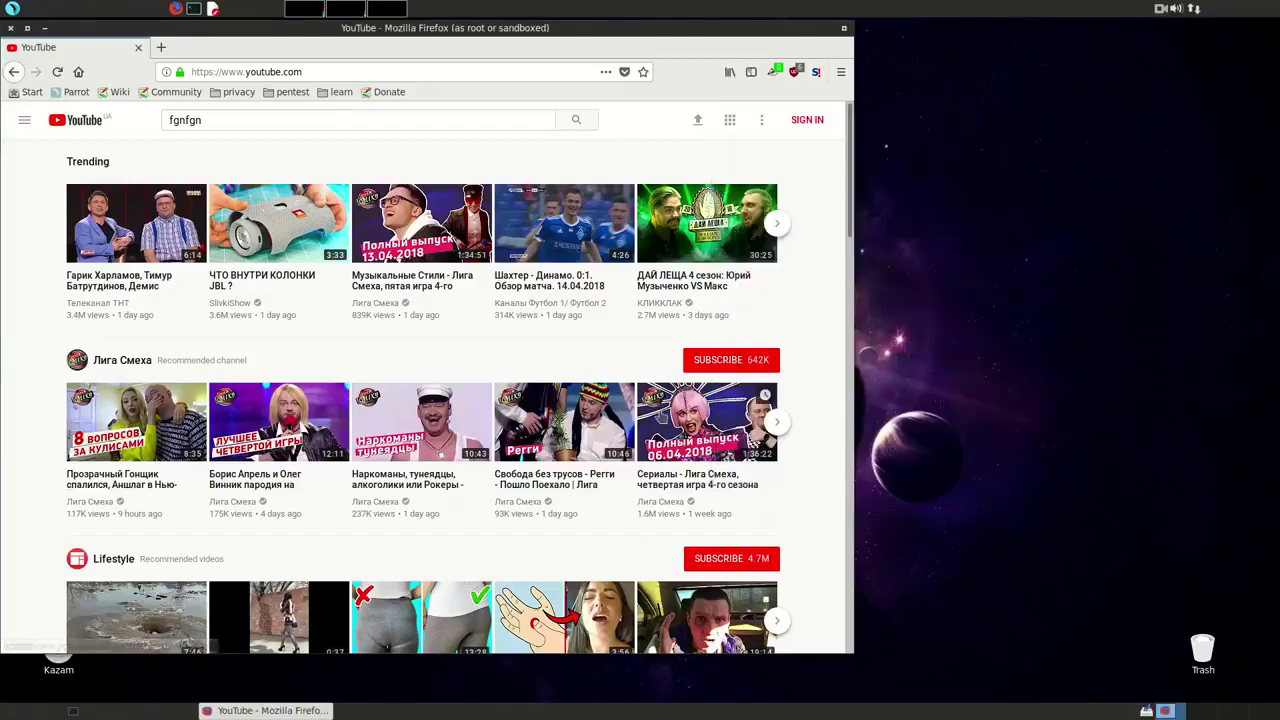
Look through the YouTube home page under the applied theme and minimize the browser window
{"action": "left_click_drag", "start_coordinate": [853, 231], "coordinate": [881, 557]}
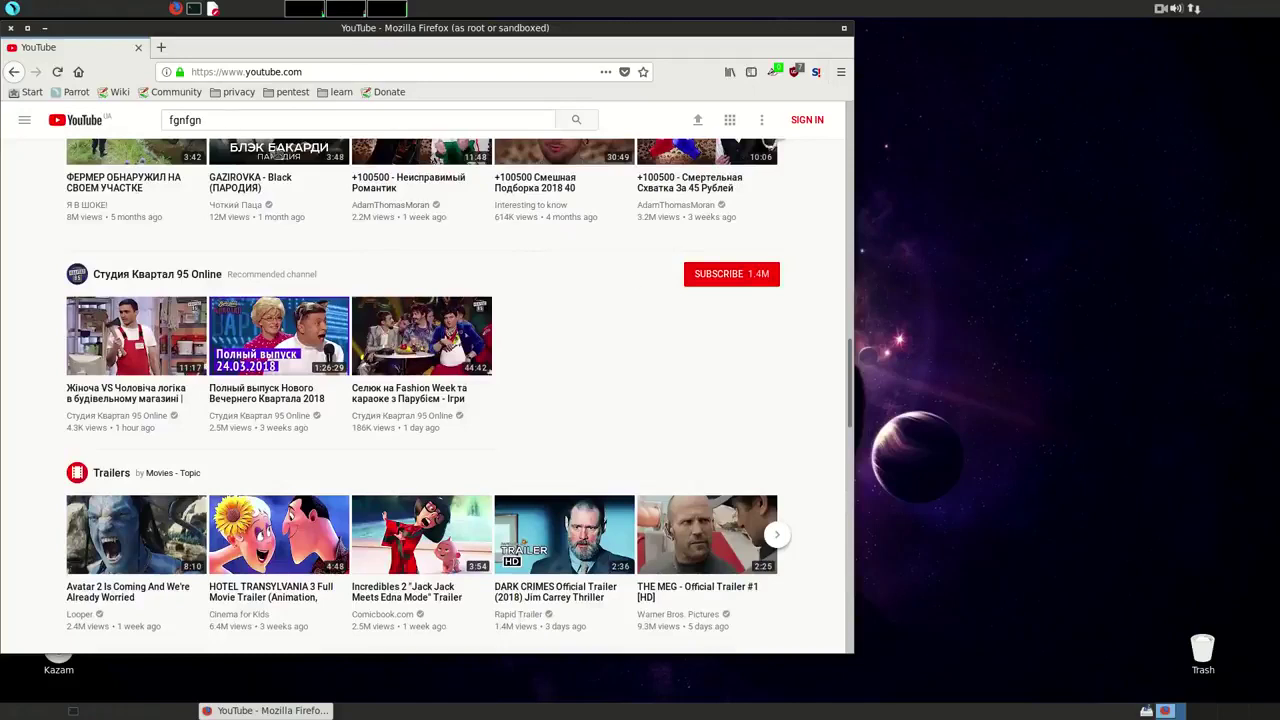
{"action": "left_click", "coordinate": [44, 32]}
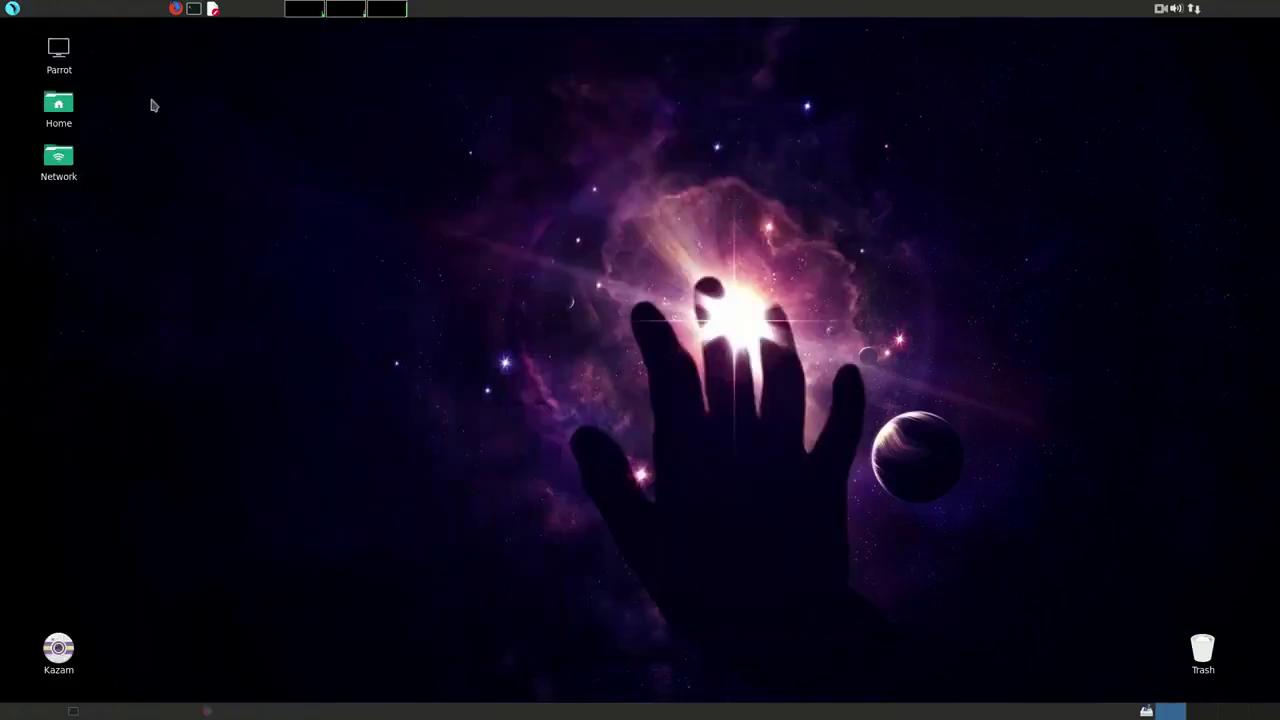
Open the Parrot computer location to examine the themed file manager with a drive selected, and close it
{"action": "left_click", "coordinate": [56, 48]}
{"action": "double_click", "coordinate": [56, 48]}
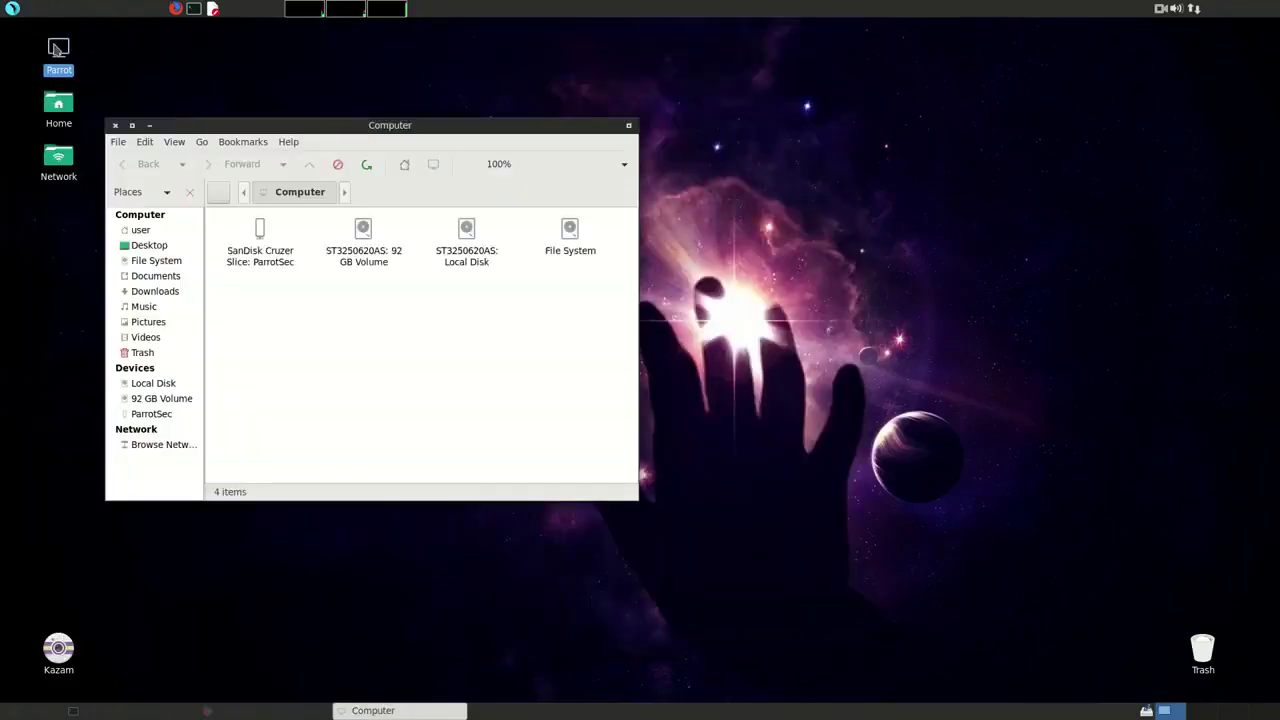
{"action": "left_click", "coordinate": [267, 243]}
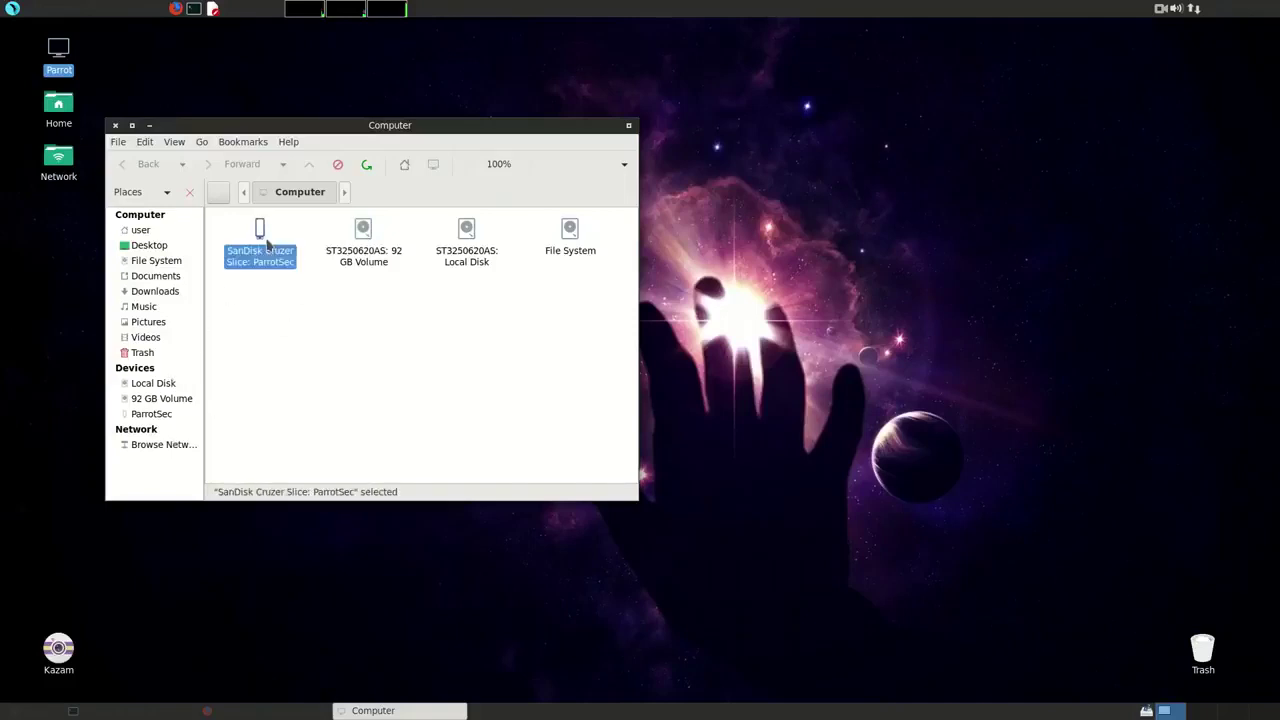
{"action": "left_click", "coordinate": [115, 126]}
Reopen Appearance Preferences from the desktop, move it toward the middle of the screen and show its themes
{"action": "right_click", "coordinate": [583, 120]}
{"action": "left_click", "coordinate": [677, 256]}
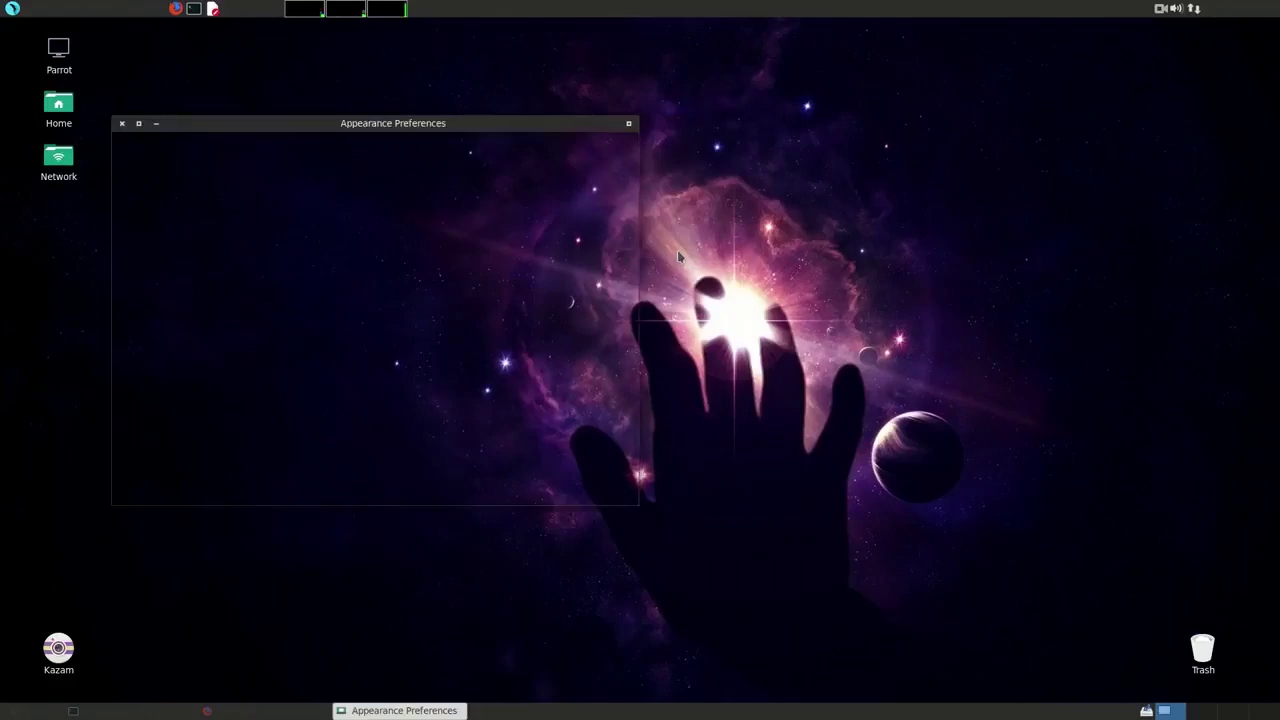
{"action": "left_click_drag", "start_coordinate": [473, 128], "coordinate": [679, 131]}
{"action": "left_click_drag", "start_coordinate": [822, 212], "coordinate": [852, 384]}
{"action": "left_click", "coordinate": [360, 152]}
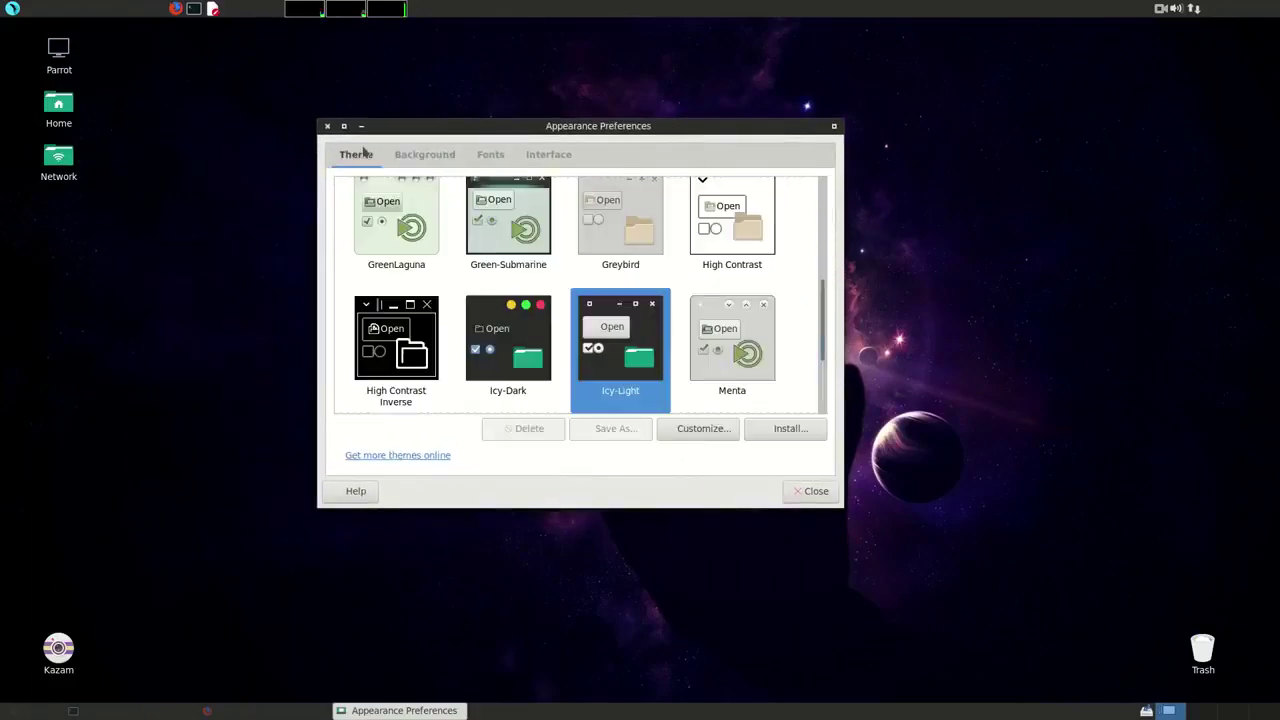
Try the air and ARK-Light themes, and apply Icy-Dark from further down the theme list
{"action": "left_click_drag", "start_coordinate": [822, 330], "coordinate": [828, 207]}
{"action": "left_click", "coordinate": [395, 237]}
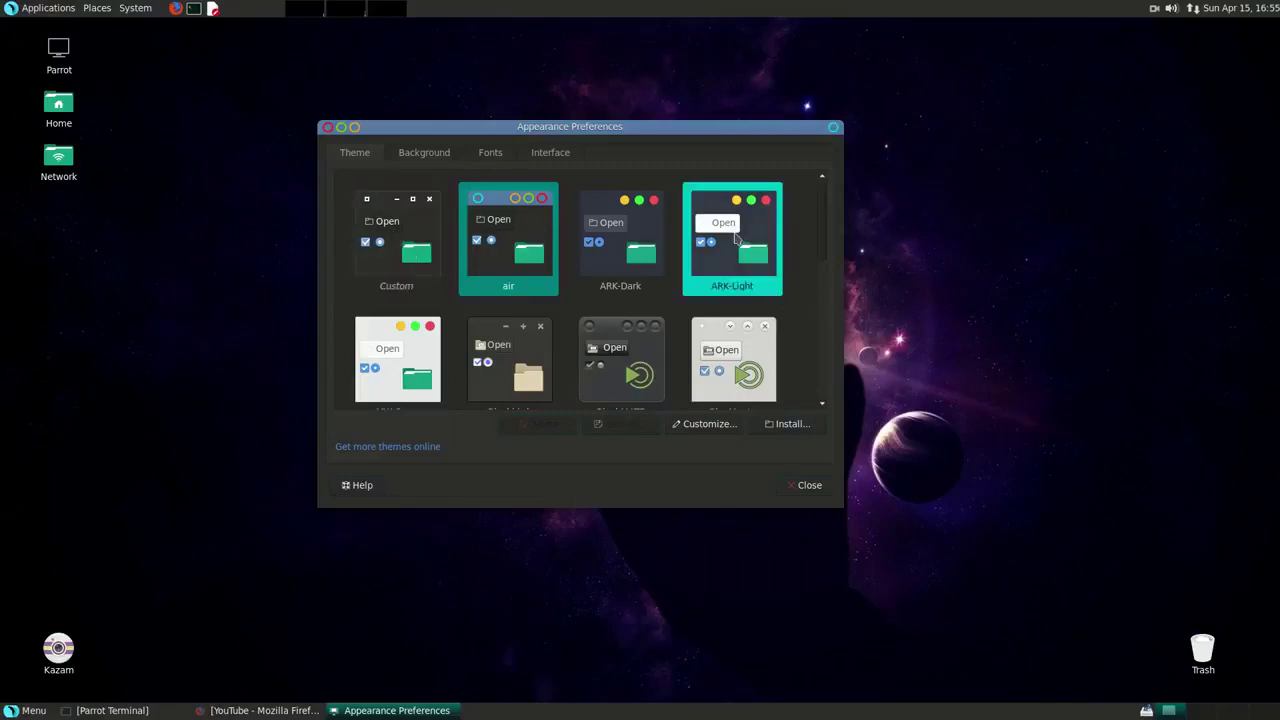
{"action": "left_click", "coordinate": [741, 228]}
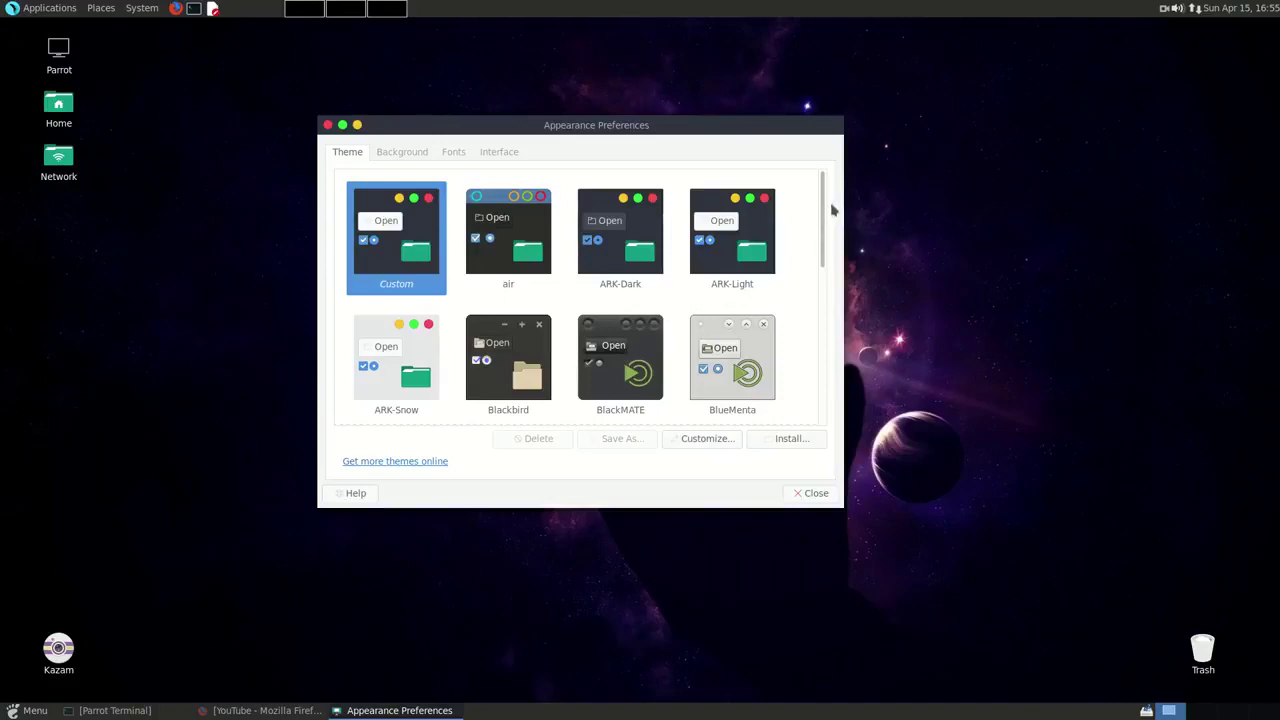
{"action": "left_click_drag", "start_coordinate": [826, 191], "coordinate": [826, 320]}
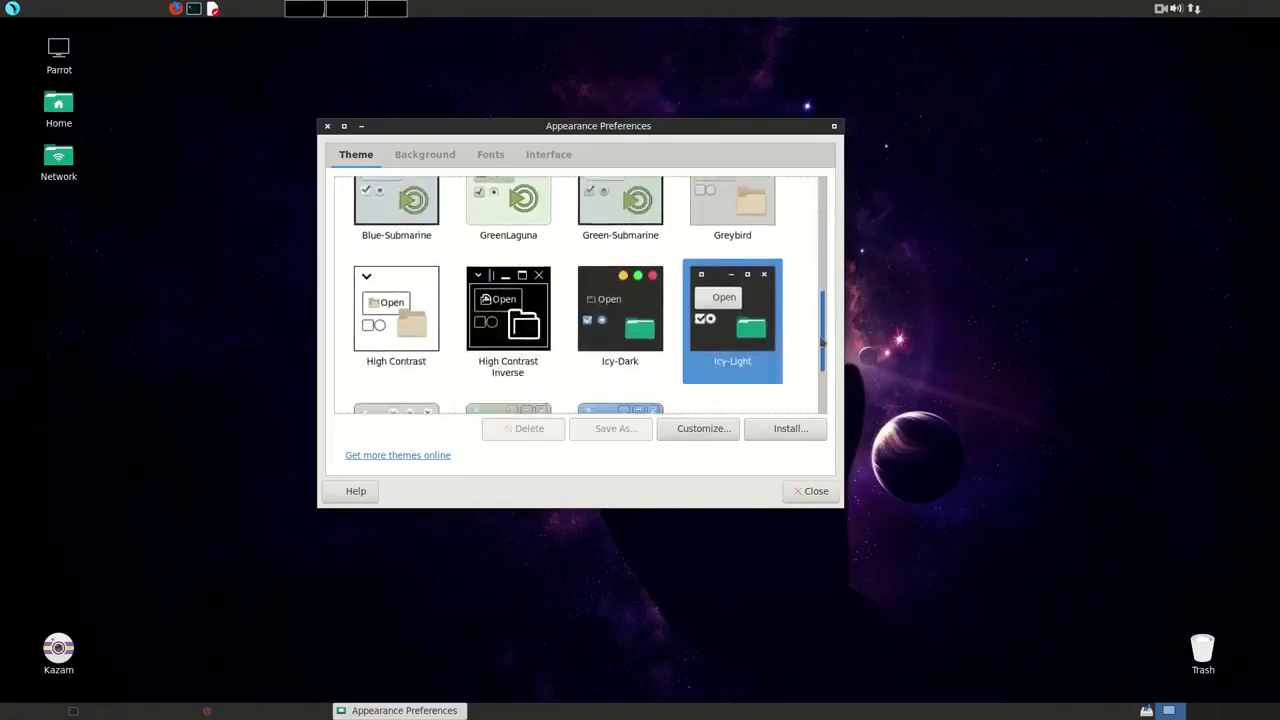
{"action": "left_click", "coordinate": [614, 280]}
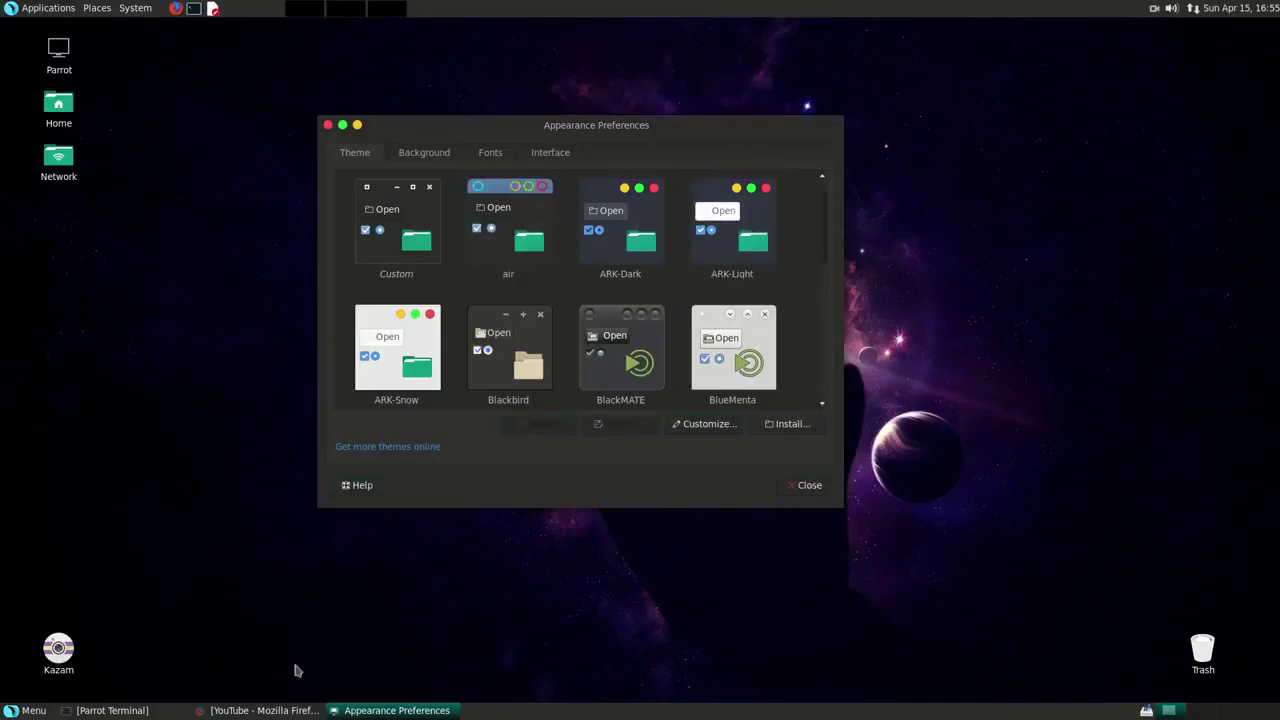
Switch to Firefox, search YouTube for "cgbnfgnbfgn" and open a new tab to examine the search fields under the theme
{"action": "left_click", "coordinate": [265, 710]}
{"action": "double_click", "coordinate": [233, 118]}
{"action": "type", "text": "cgbnfgnbfgn"}
{"action": "key", "text": "Return"}
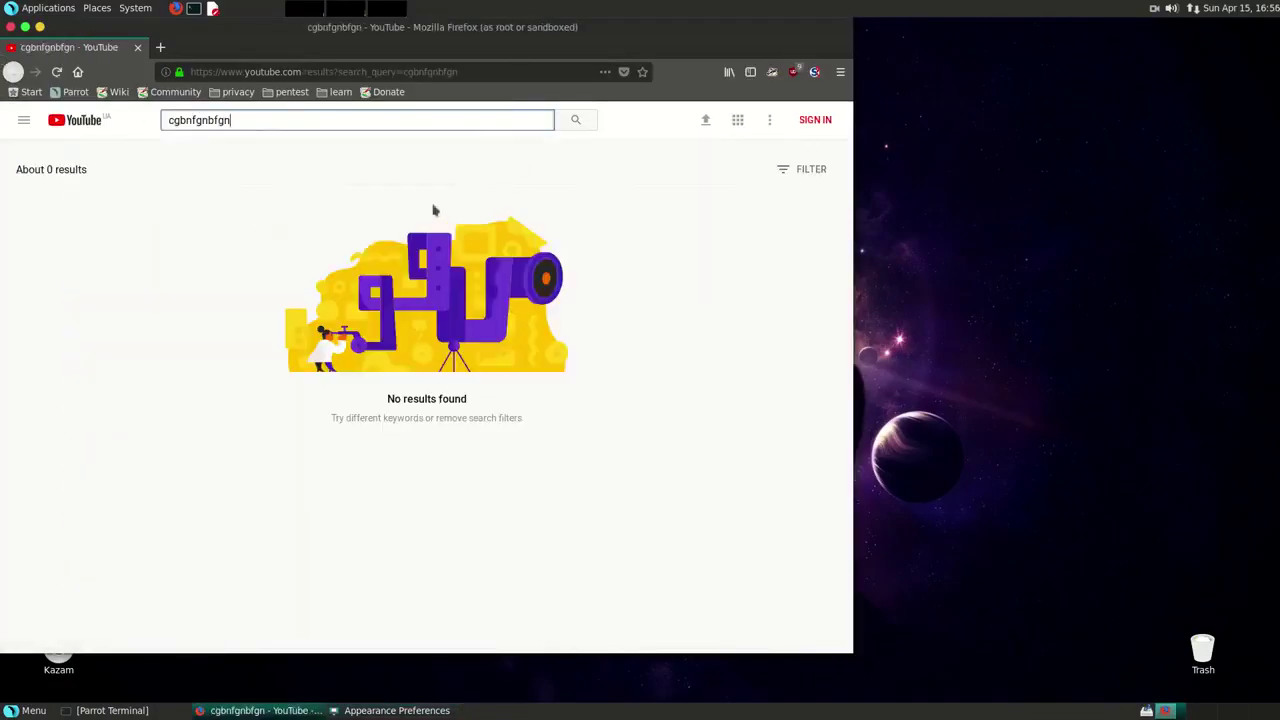
{"action": "left_click", "coordinate": [160, 47]}
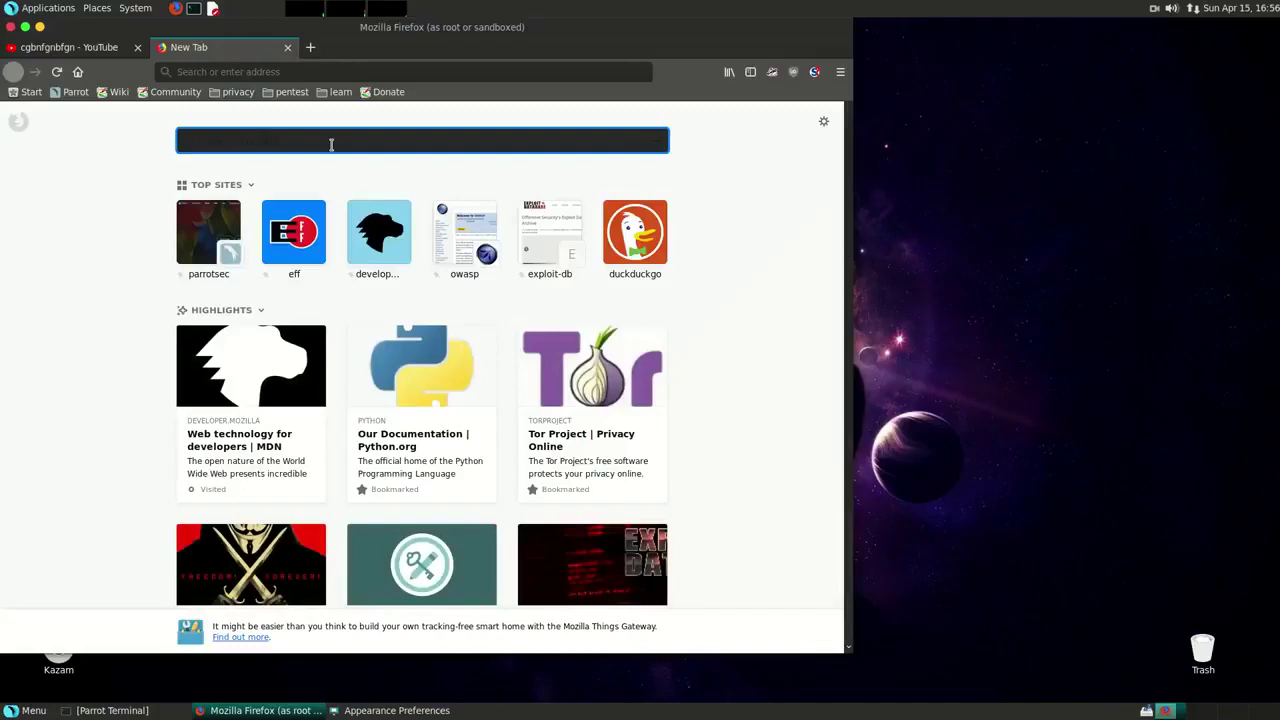
Apply the ARK-Light theme and test the browser's new-tab search field by entering "hjmhjmhjm"
{"action": "left_click", "coordinate": [396, 710]}
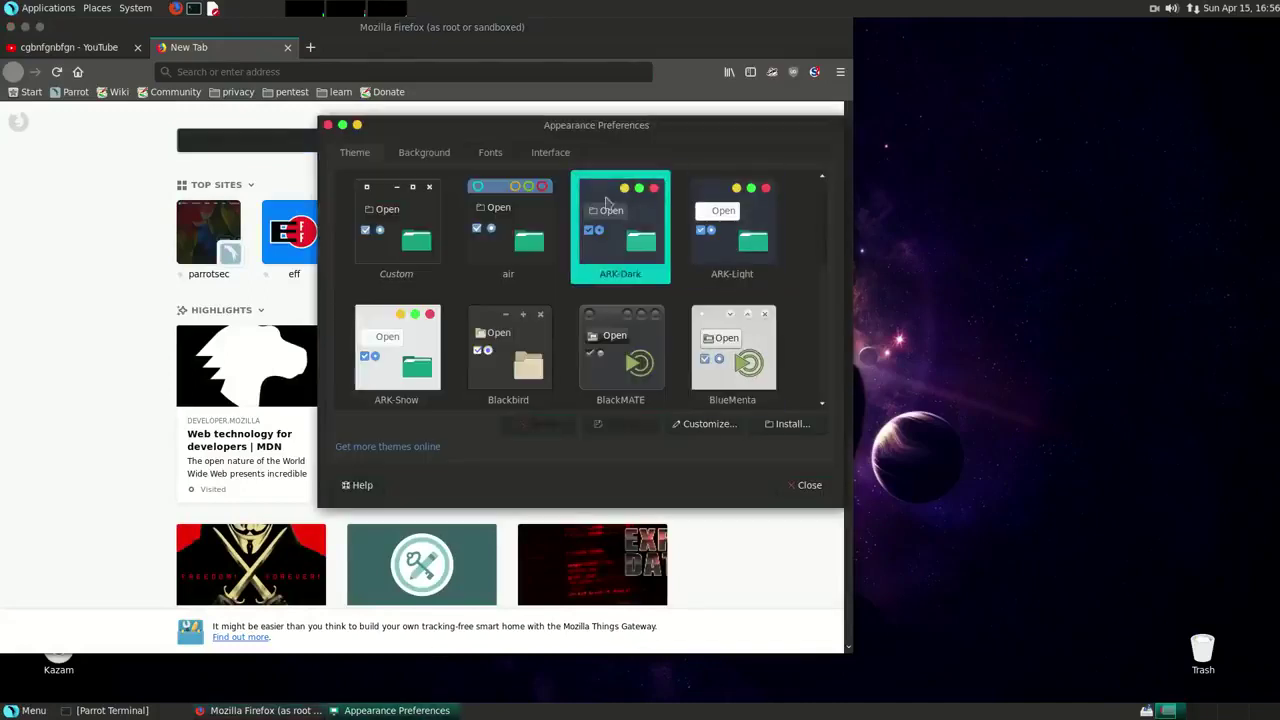
{"action": "left_click", "coordinate": [728, 340]}
{"action": "left_click", "coordinate": [733, 238]}
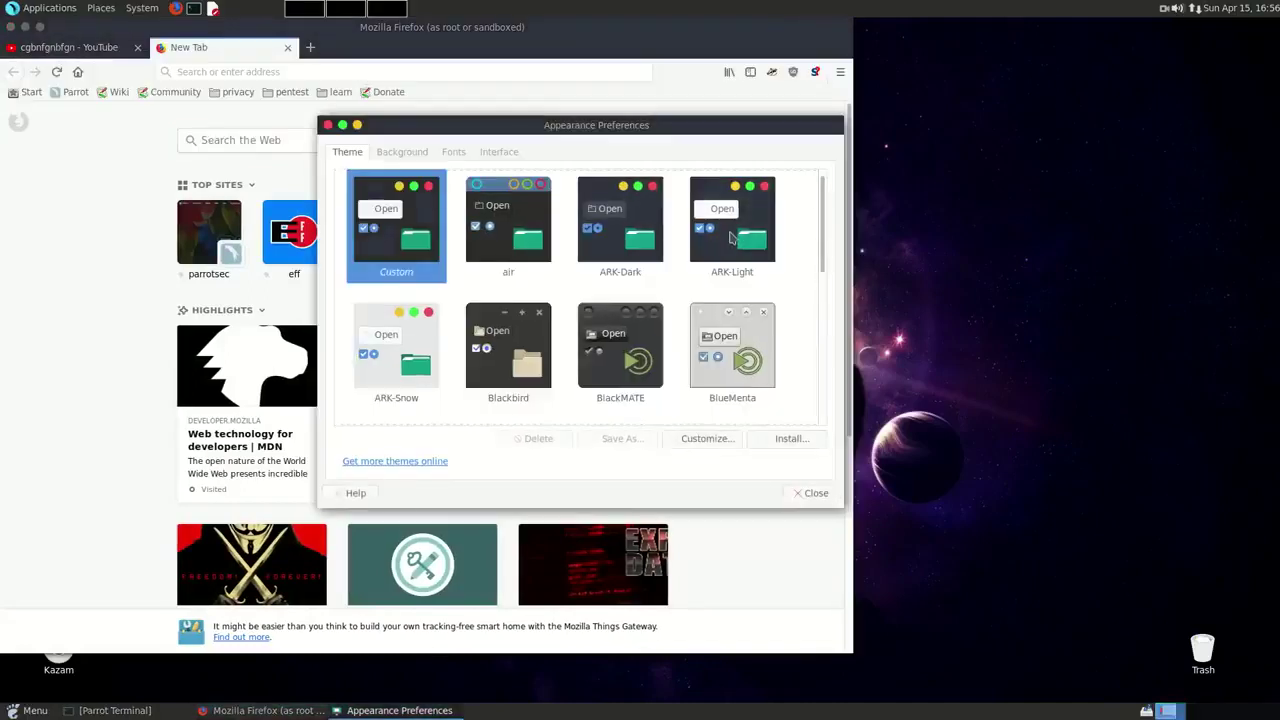
{"action": "left_click", "coordinate": [288, 141]}
{"action": "type", "text": "hjmhjmhjm"}
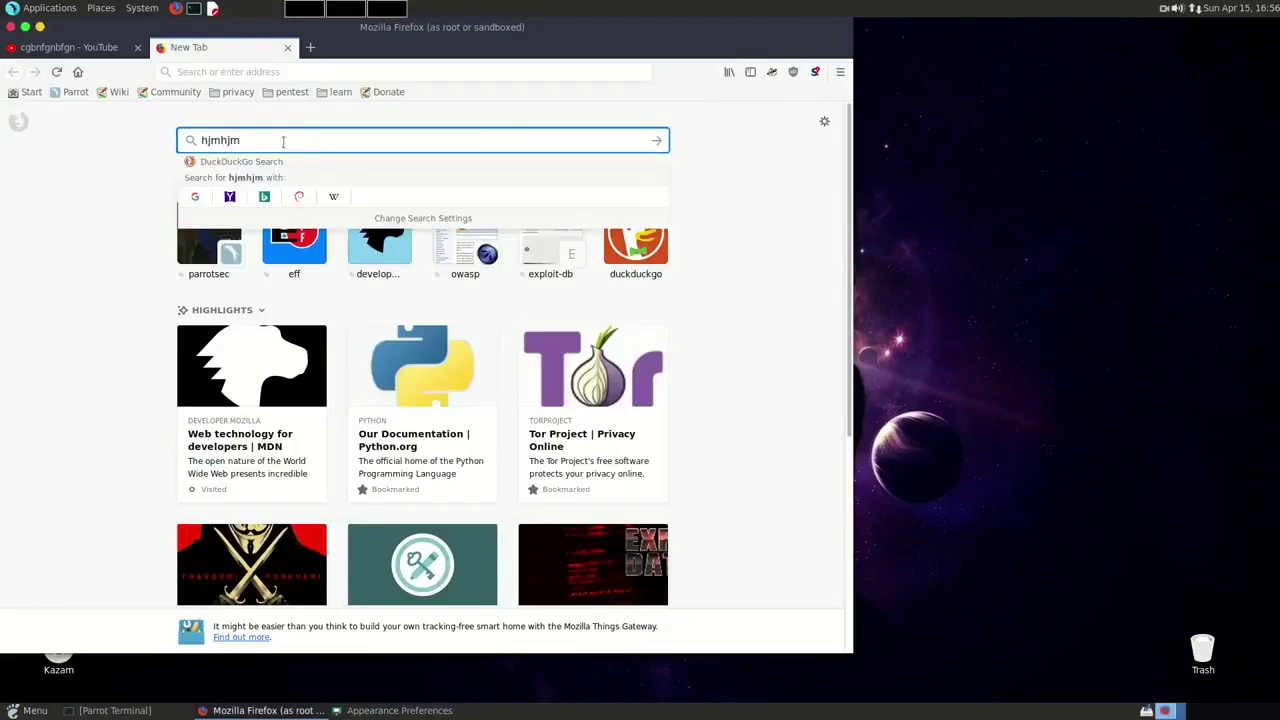
Apply the Icy-Light theme and test the search field of another new browser tab with "bnjmhjm"
{"action": "left_click", "coordinate": [415, 710]}
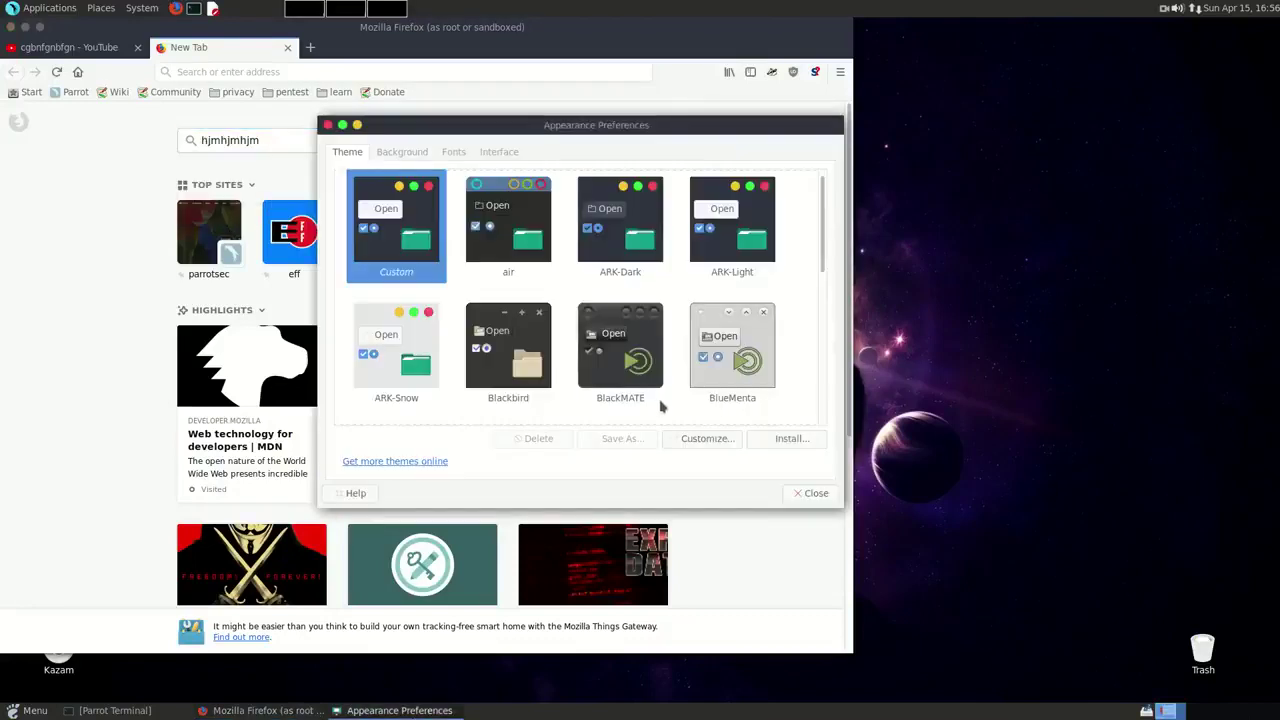
{"action": "mouse_move", "coordinate": [823, 209]}
{"action": "left_mouse_down"}
{"action": "mouse_move", "coordinate": [819, 368]}
{"action": "mouse_move", "coordinate": [820, 215]}
{"action": "left_mouse_up"}
{"action": "left_click", "coordinate": [507, 262]}
{"action": "left_click", "coordinate": [276, 138]}
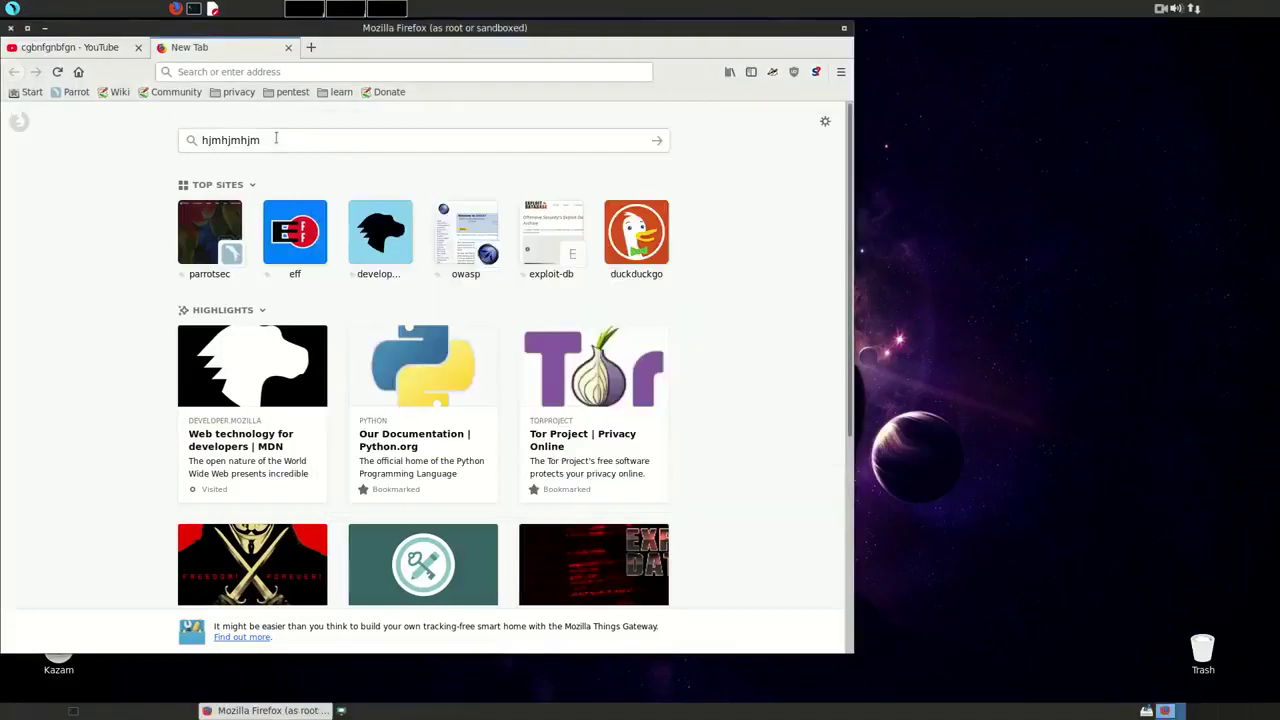
{"action": "left_click", "coordinate": [310, 48]}
{"action": "left_click", "coordinate": [314, 138]}
{"action": "type", "text": "bnjmhjm"}
Apply the air theme and replace the text in the browser tab's search field with "fghfgnfgn"
{"action": "left_click", "coordinate": [400, 710]}
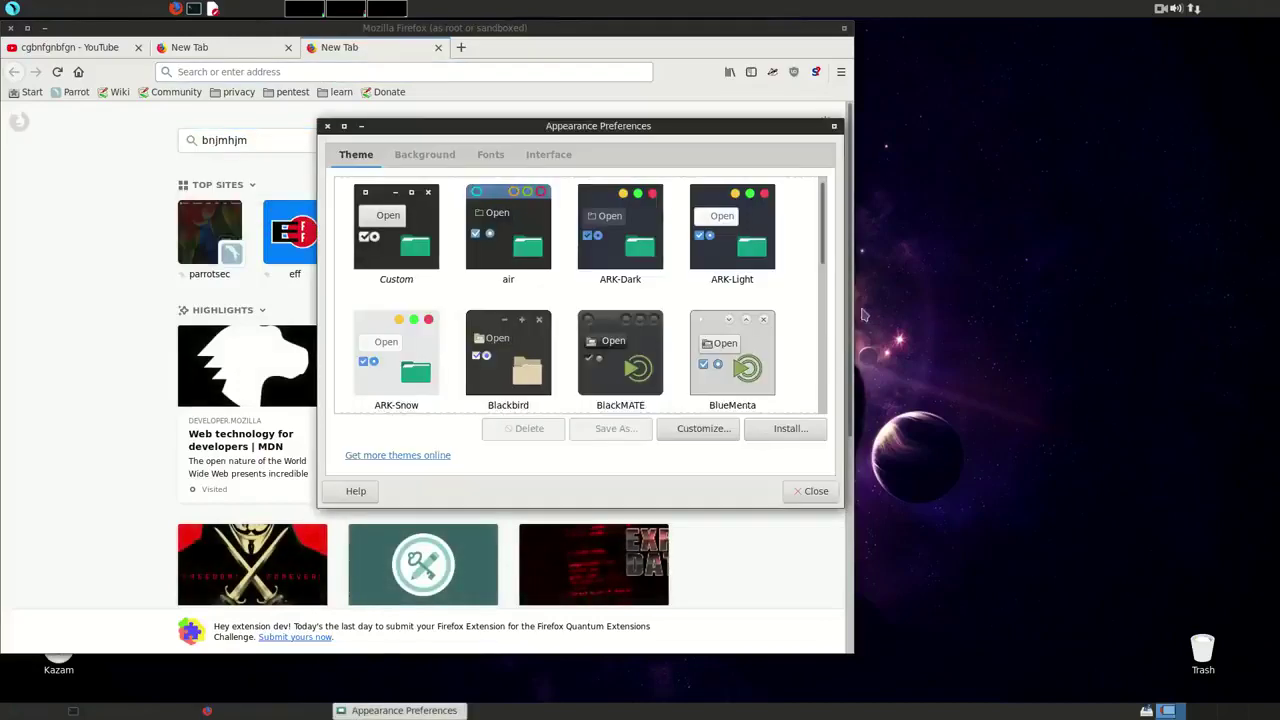
{"action": "left_click", "coordinate": [506, 217]}
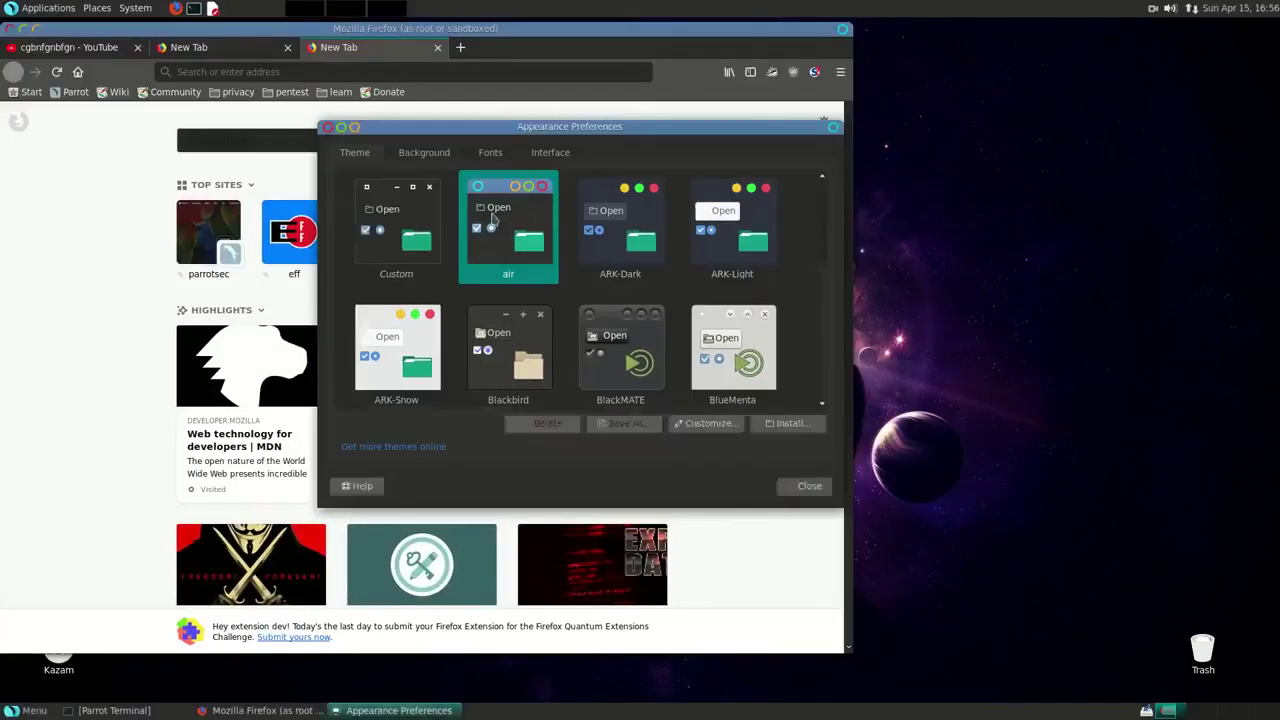
{"action": "left_click", "coordinate": [283, 137]}
{"action": "left_click_drag", "start_coordinate": [283, 137], "coordinate": [120, 148]}
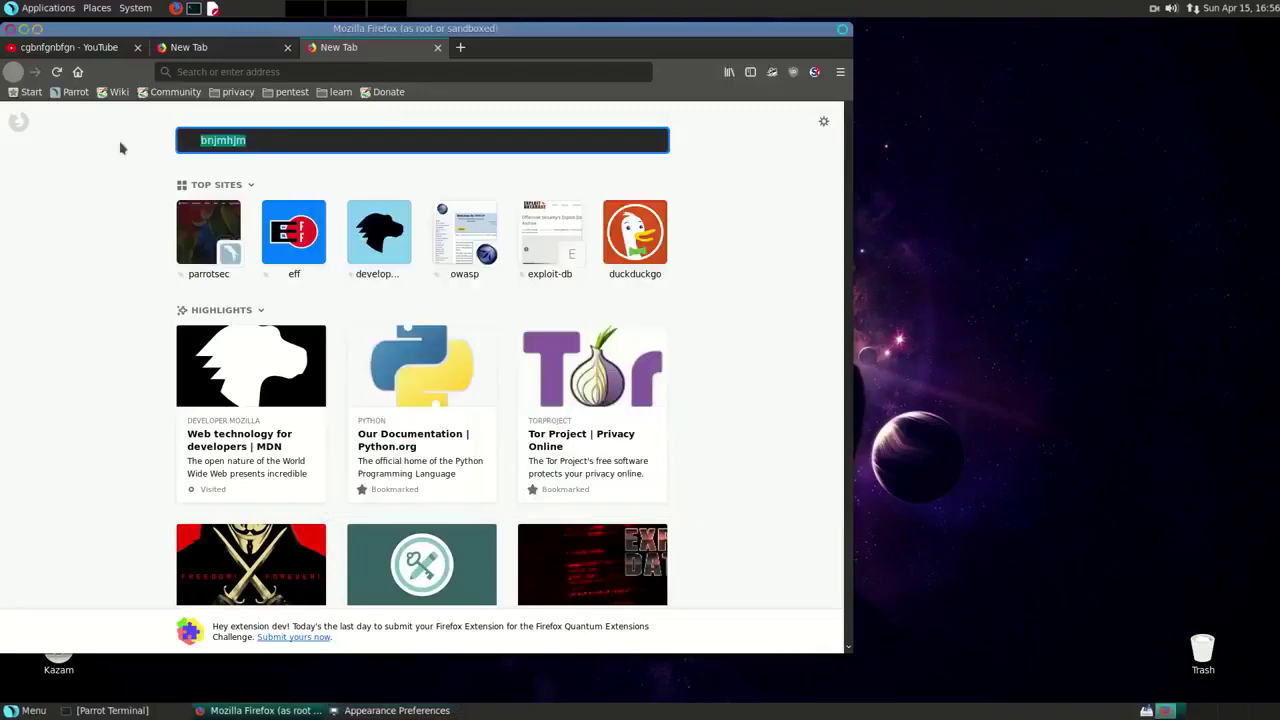
{"action": "type", "text": "fghfgnfgn"}
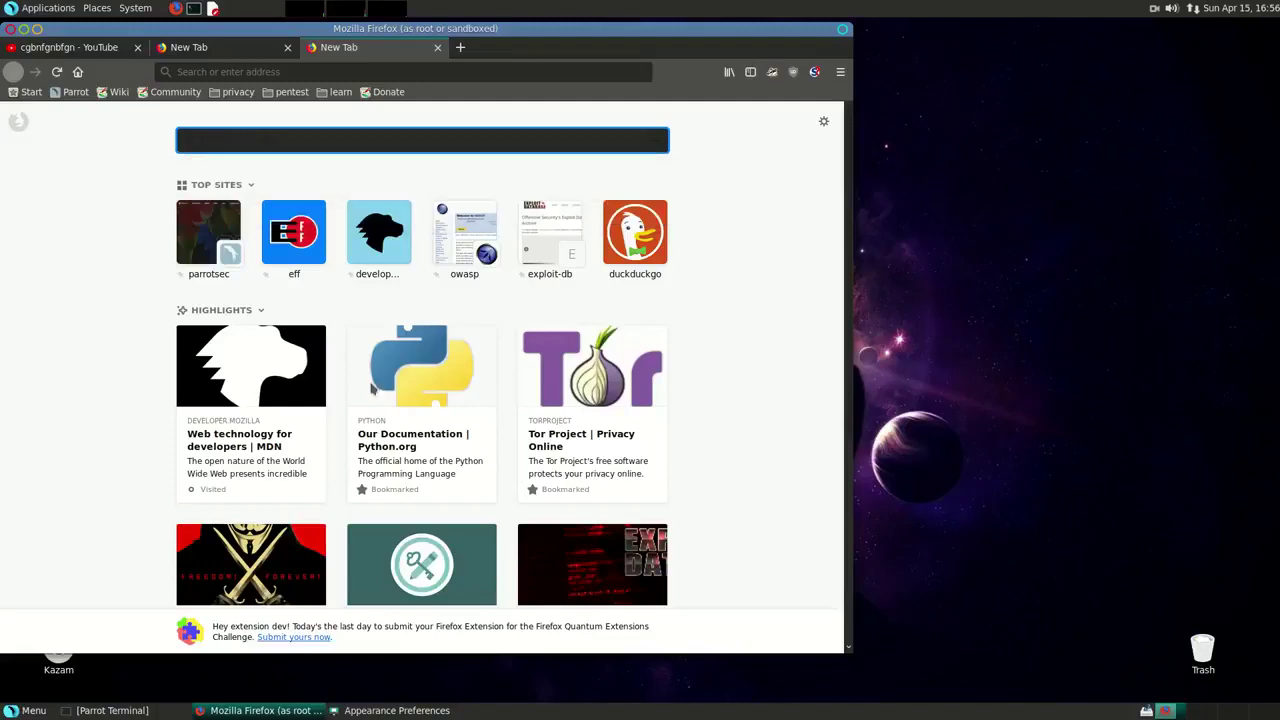
Compare the ARK-Light, ARK-Dark and air themes against the browser's search field, moving Appearance Preferences clear of it
{"action": "left_click", "coordinate": [397, 710]}
{"action": "left_click", "coordinate": [718, 240]}
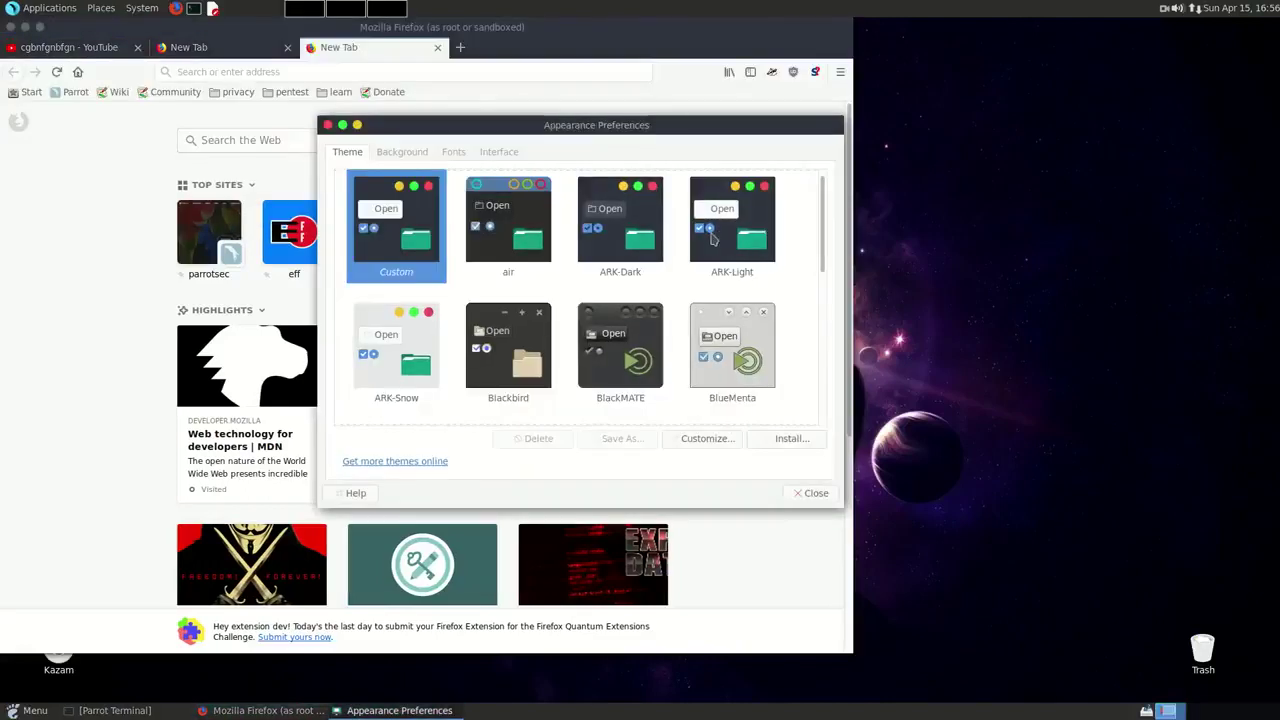
{"action": "left_click", "coordinate": [627, 232]}
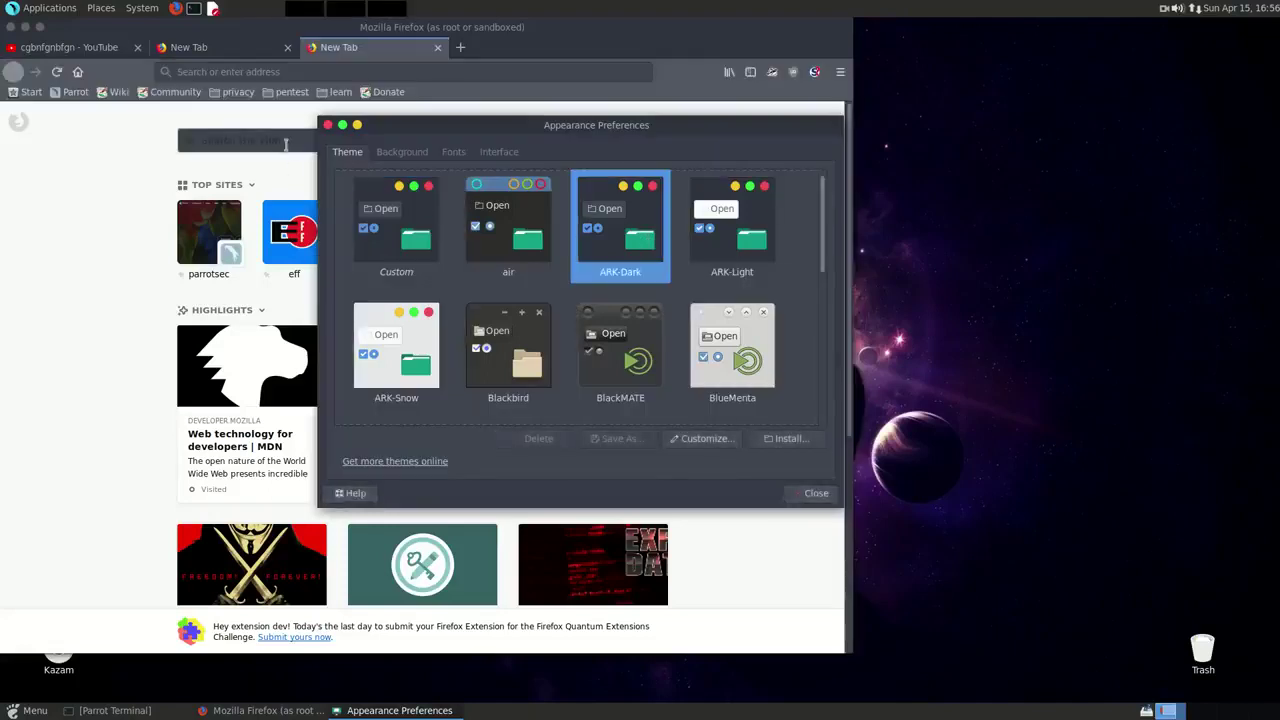
{"action": "left_click", "coordinate": [491, 233]}
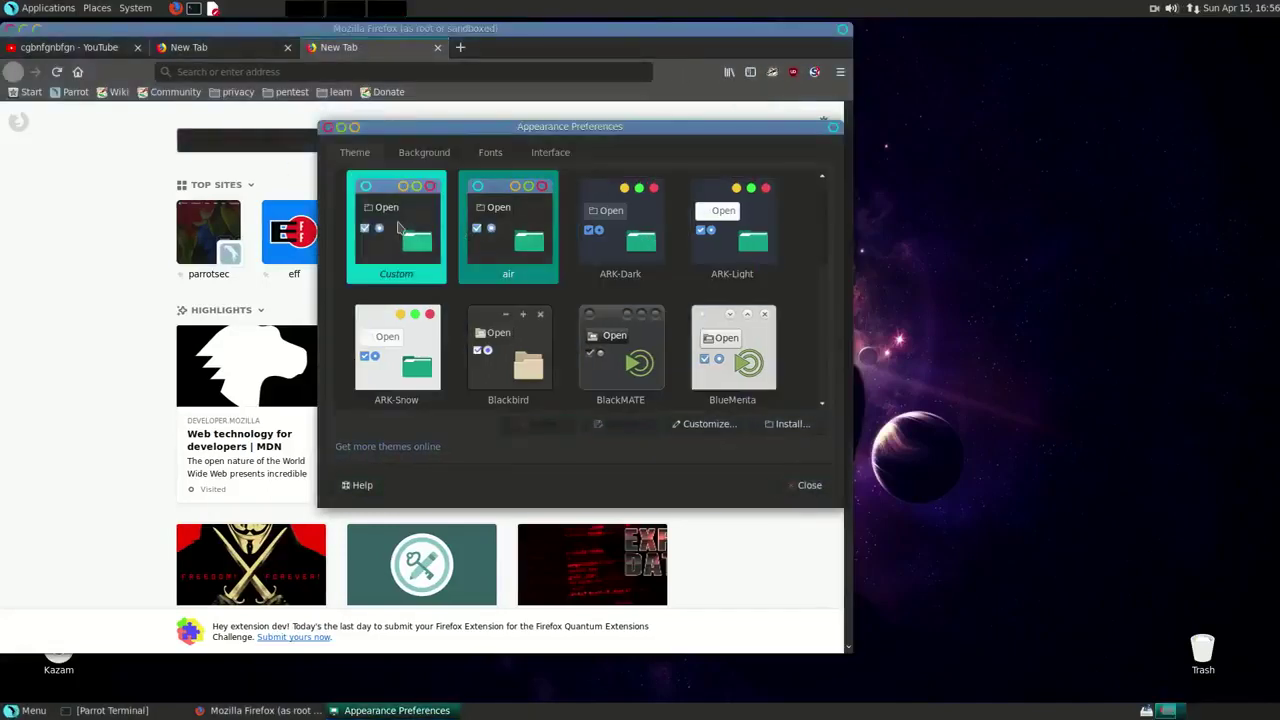
{"action": "left_click", "coordinate": [706, 226]}
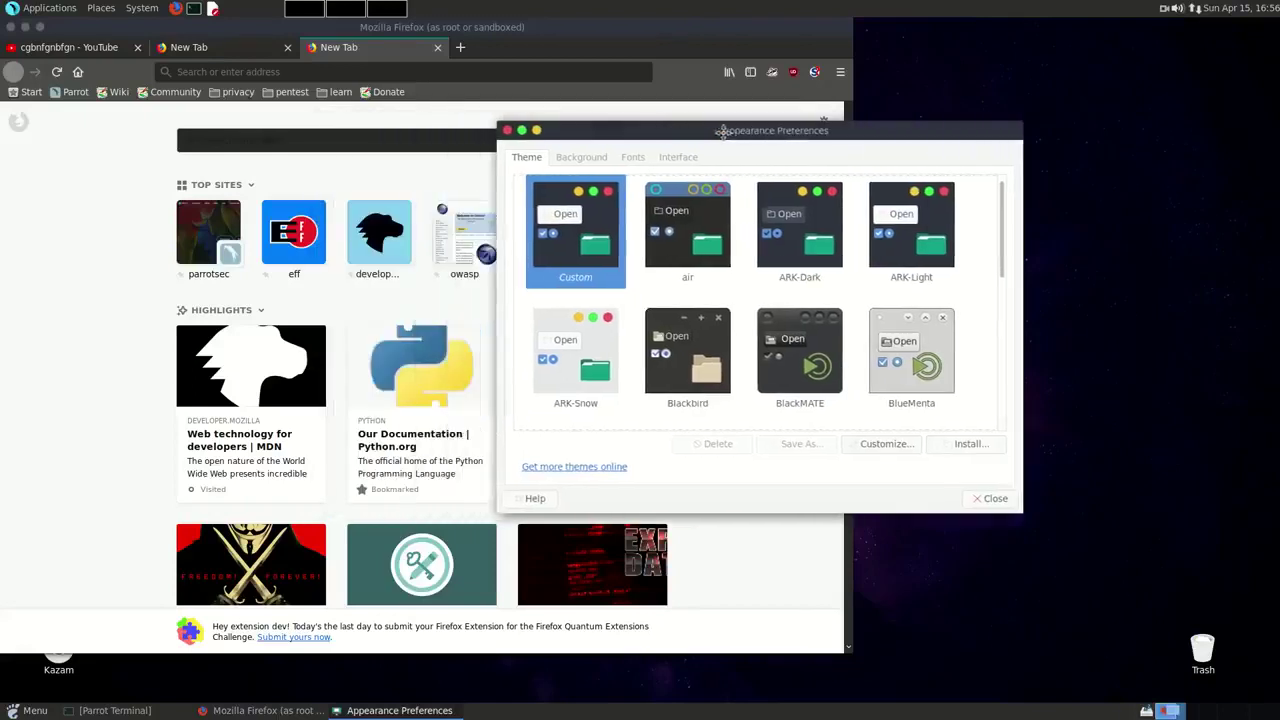
{"action": "left_click", "coordinate": [330, 144]}
{"action": "left_click", "coordinate": [931, 134]}
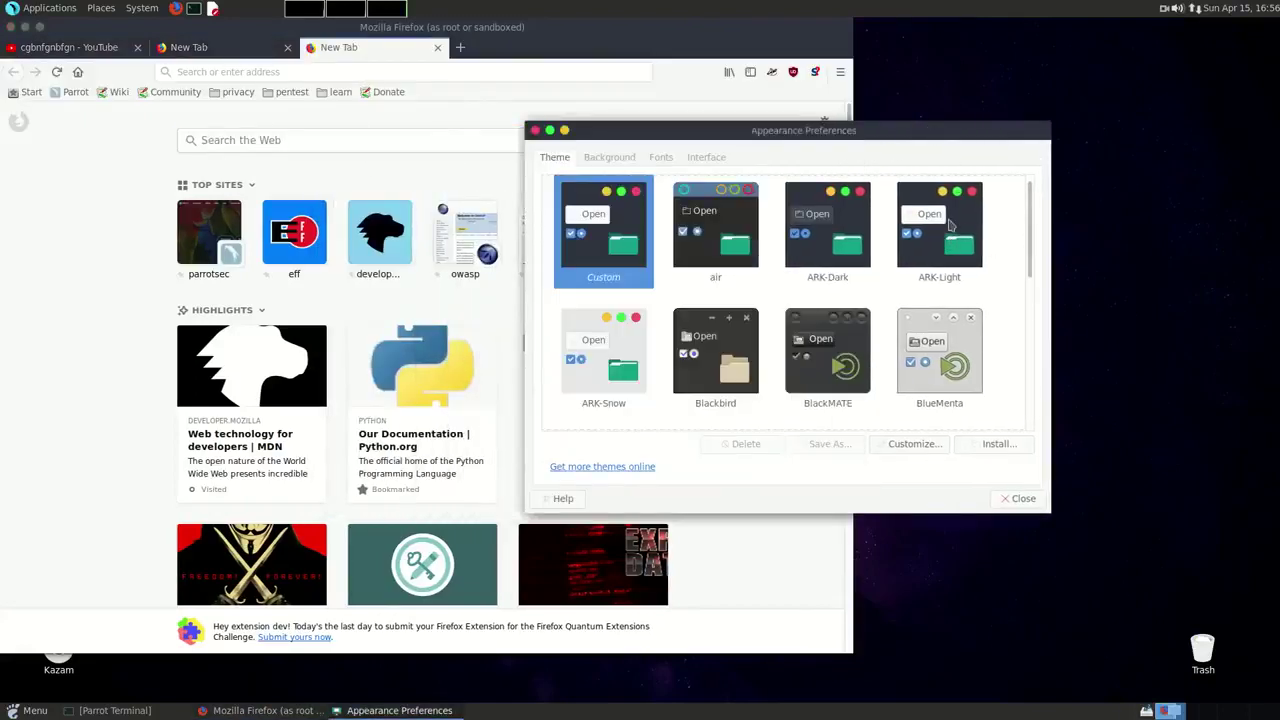
Try the Blackbird, BlackMATE and Icy-Light themes, and apply ARK-Light as the desktop theme
{"action": "left_click_drag", "start_coordinate": [1030, 228], "coordinate": [1034, 257]}
{"action": "left_click", "coordinate": [733, 272]}
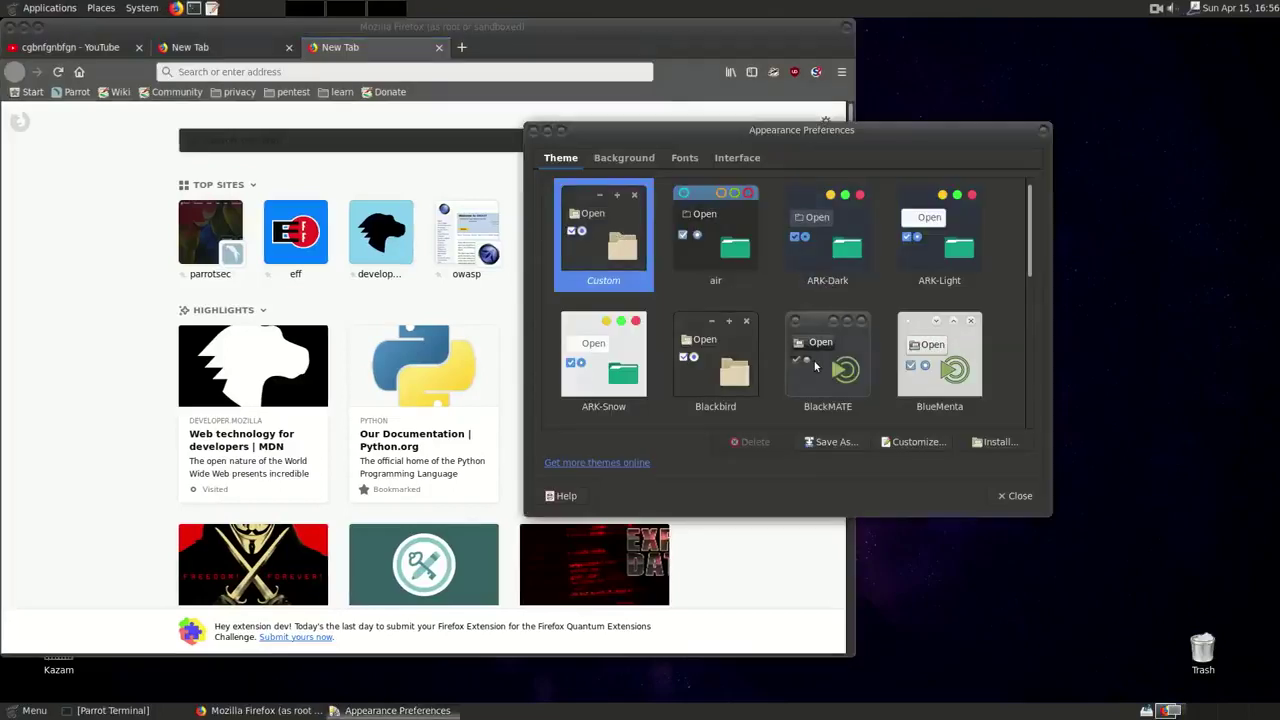
{"action": "left_click", "coordinate": [825, 360]}
{"action": "left_click_drag", "start_coordinate": [1030, 229], "coordinate": [1027, 330]}
{"action": "left_click", "coordinate": [928, 322]}
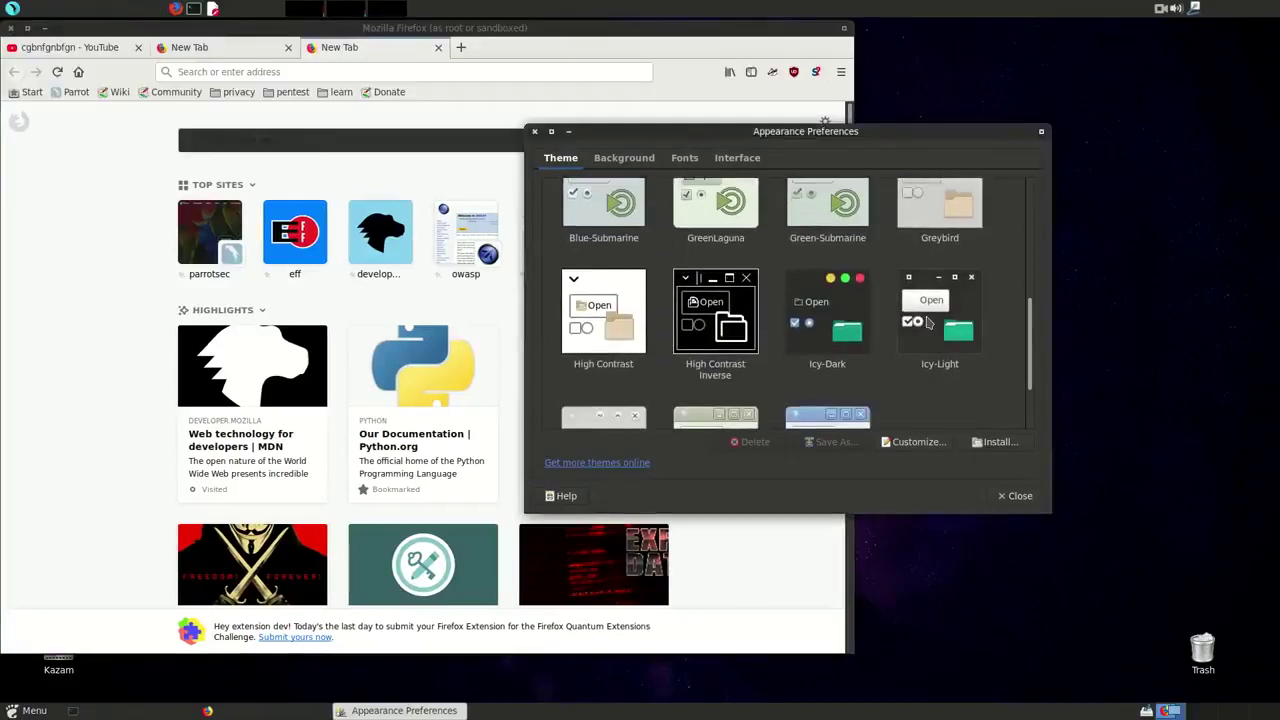
{"action": "left_click_drag", "start_coordinate": [1032, 250], "coordinate": [1037, 222]}
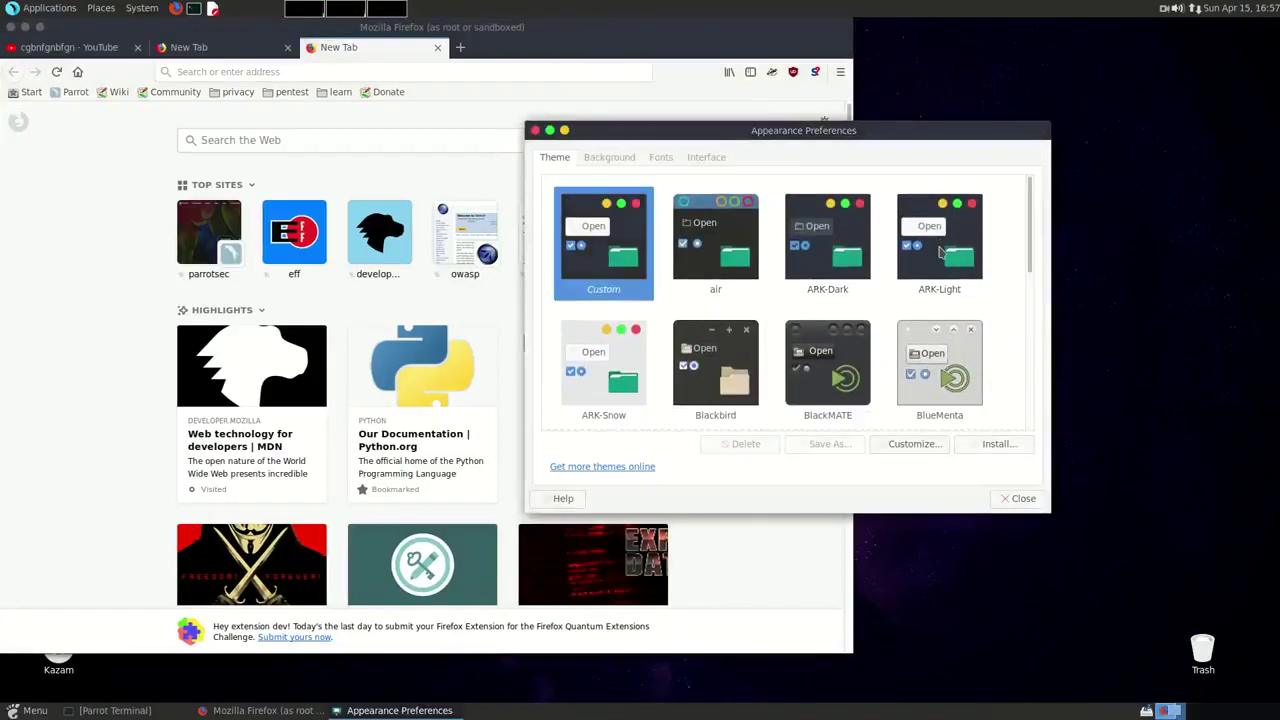
Open another browser tab and enter "cvbcvbcvb" in its search field to check the text's readability
{"action": "left_click", "coordinate": [351, 139]}
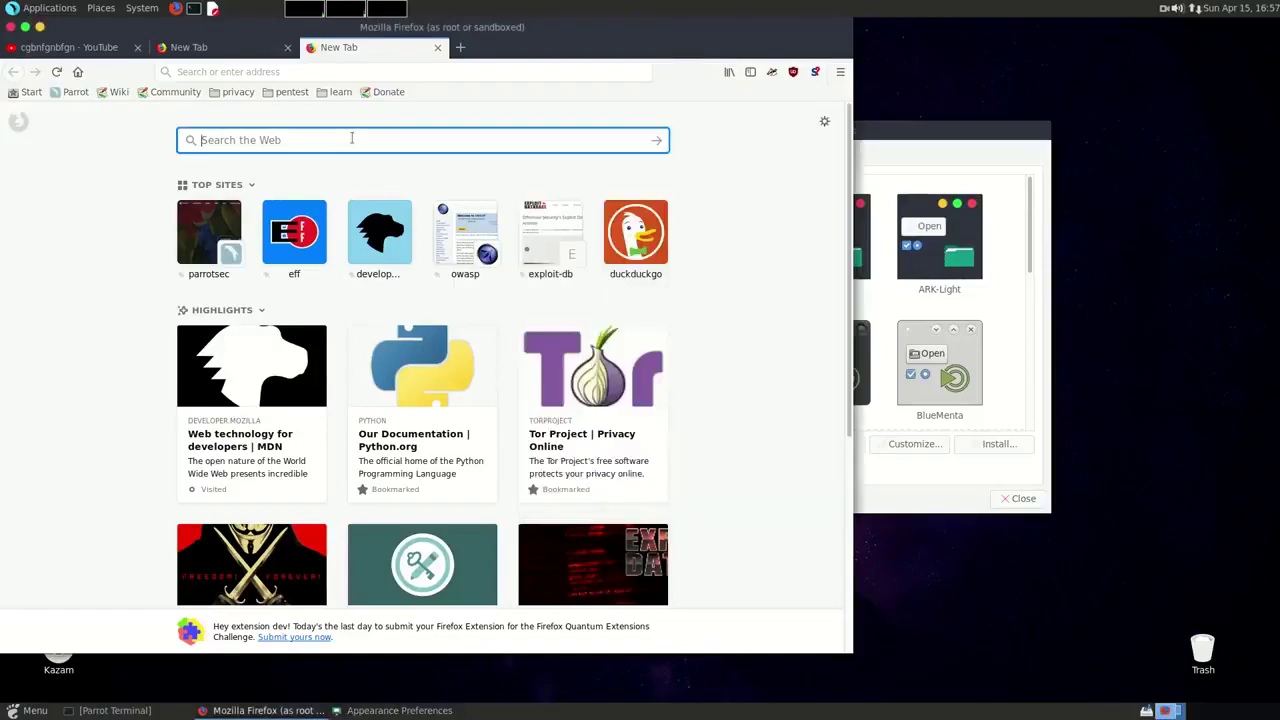
{"action": "left_click", "coordinate": [460, 47]}
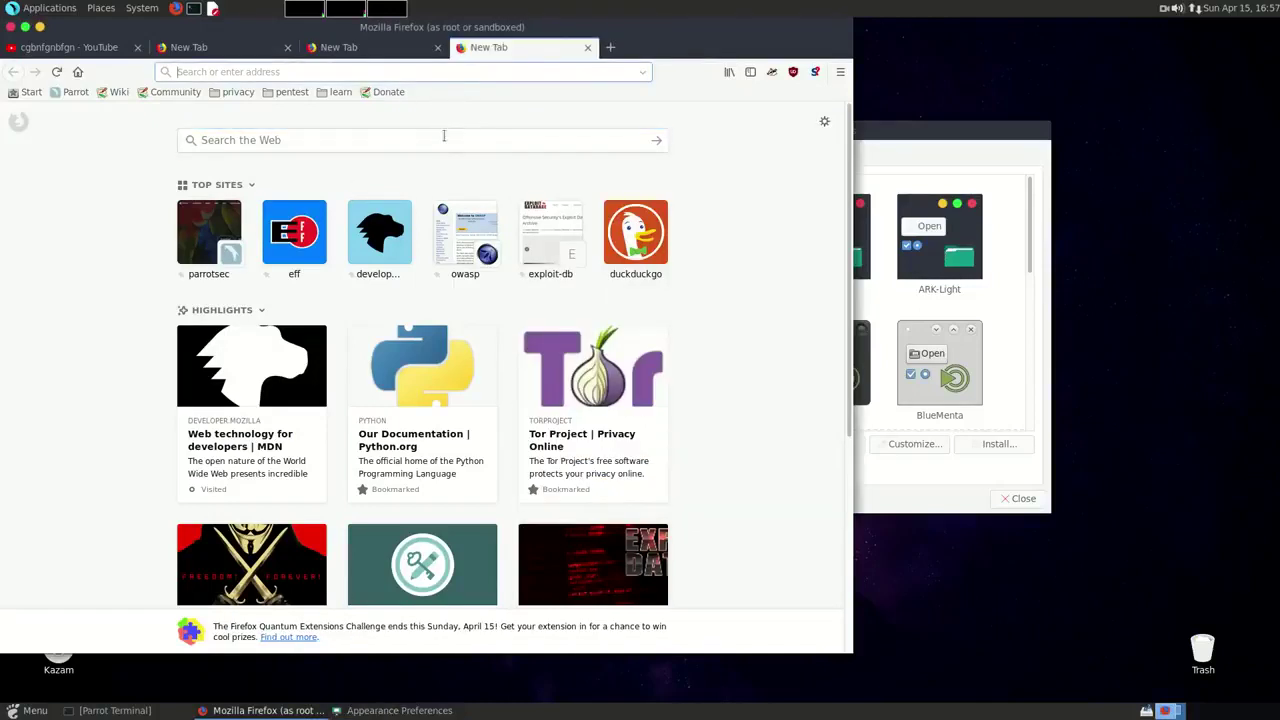
{"action": "left_click", "coordinate": [444, 137]}
{"action": "type", "text": "cvbcvbcvb"}
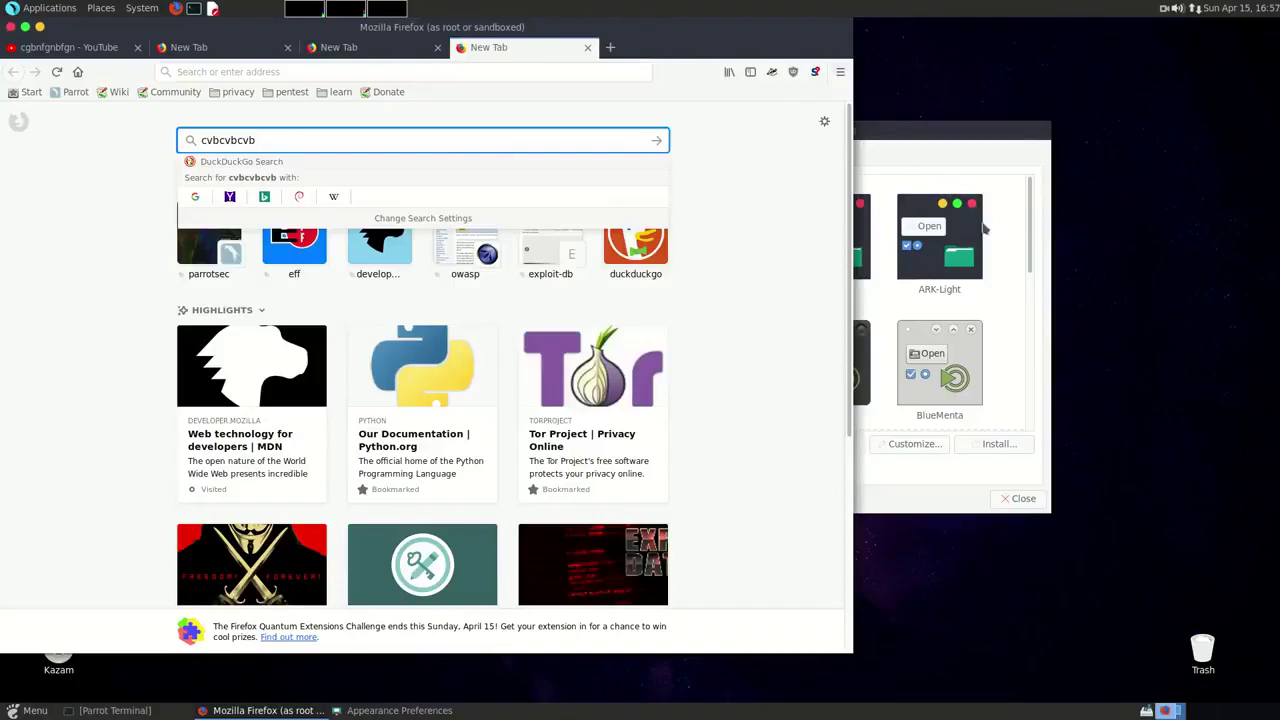
Look through the background, font and interface settings in Appearance Preferences and return to the themes
{"action": "left_click", "coordinate": [1000, 140]}
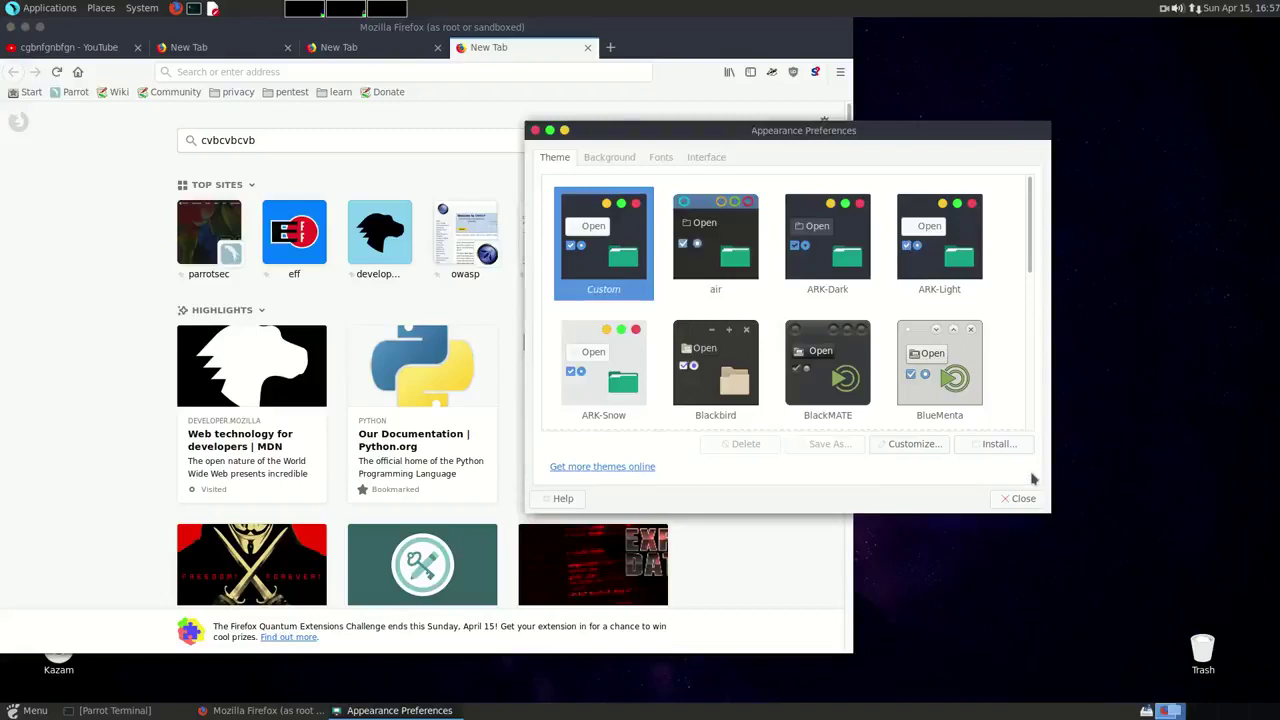
{"action": "left_click", "coordinate": [605, 157]}
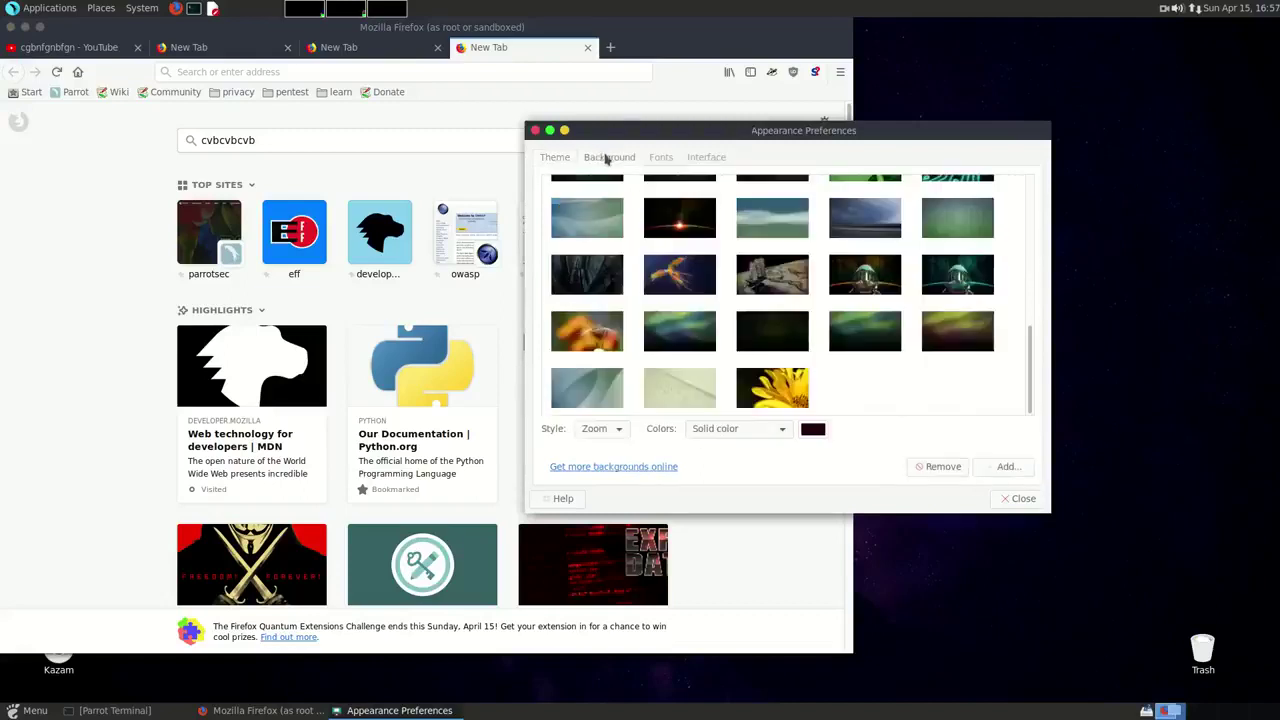
{"action": "left_click", "coordinate": [660, 158]}
{"action": "left_click", "coordinate": [706, 160]}
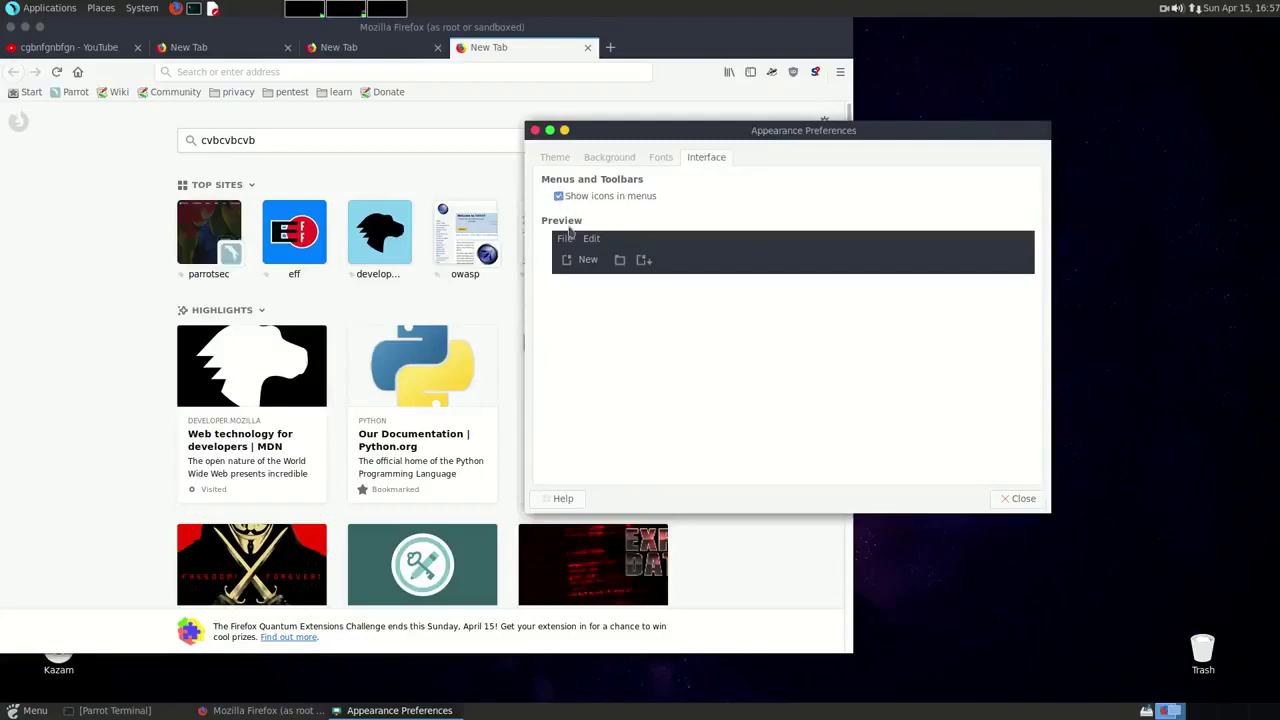
{"action": "left_click", "coordinate": [555, 160]}
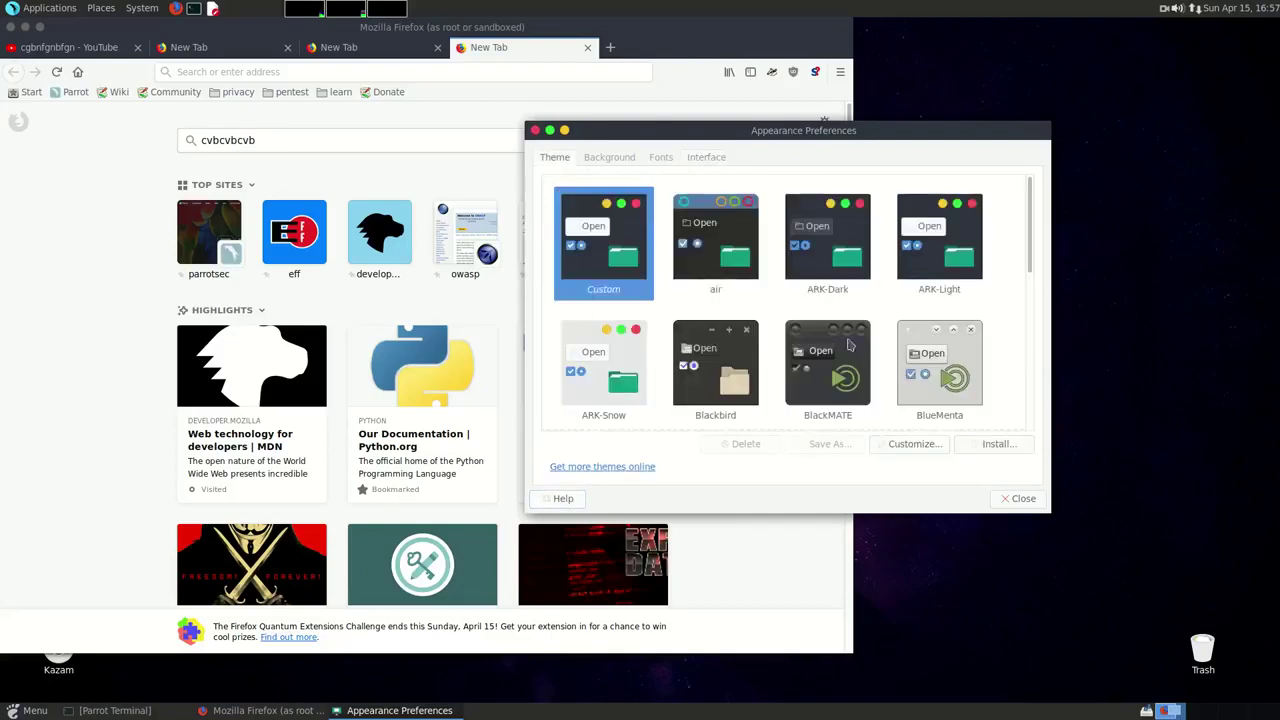
Close Appearance Preferences, move the Firefox window aside and close it with all its tabs
{"action": "left_click", "coordinate": [1020, 498]}
{"action": "left_click_drag", "start_coordinate": [757, 45], "coordinate": [1025, 57]}
{"action": "left_click", "coordinate": [280, 40]}
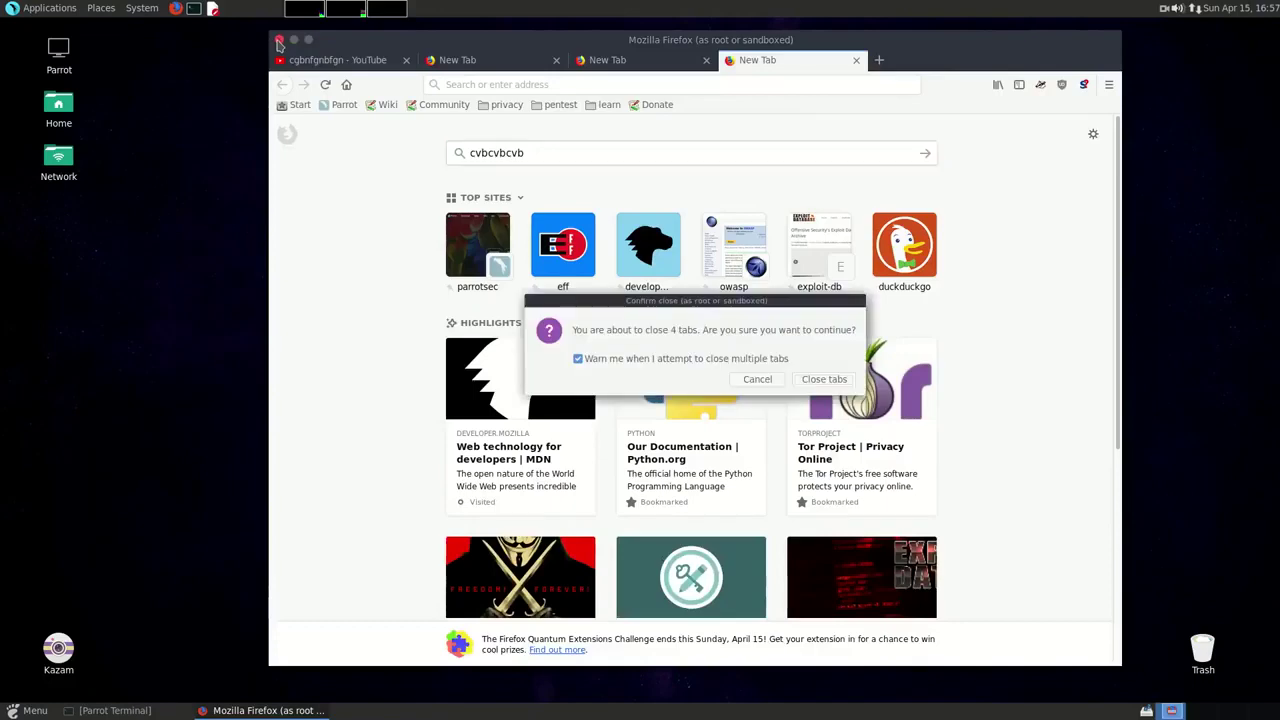
{"action": "left_click", "coordinate": [824, 379]}
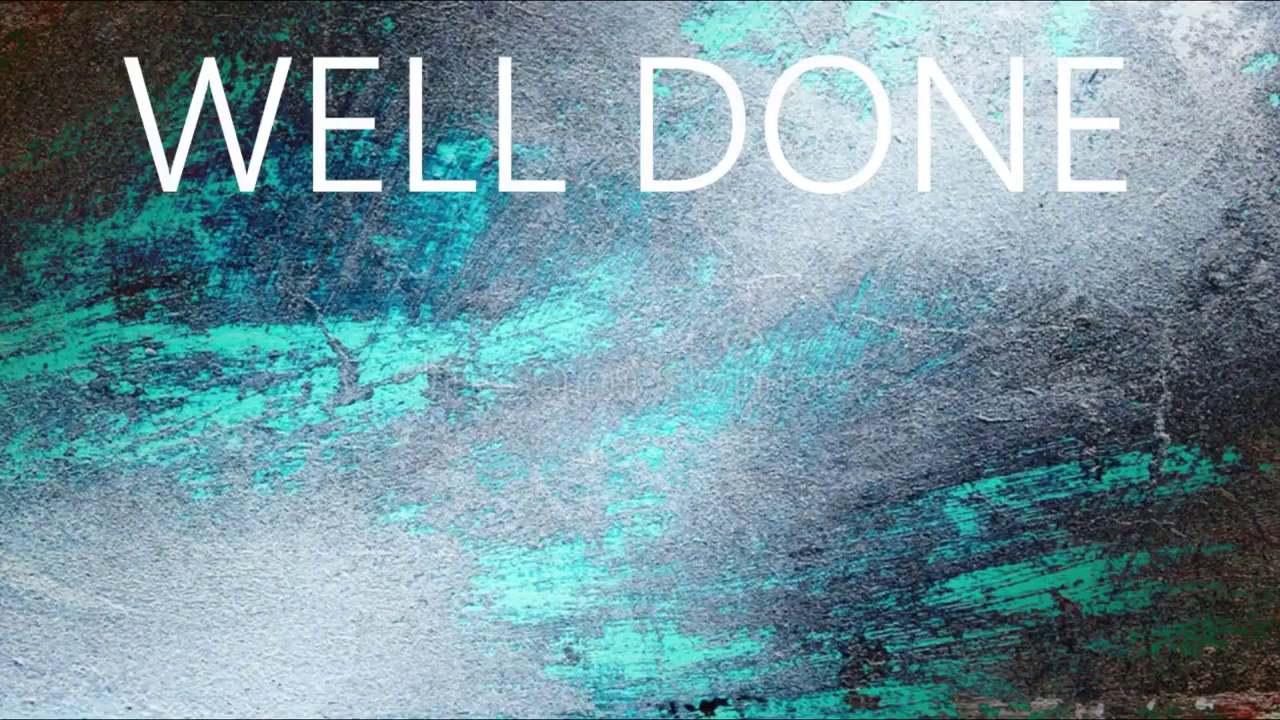